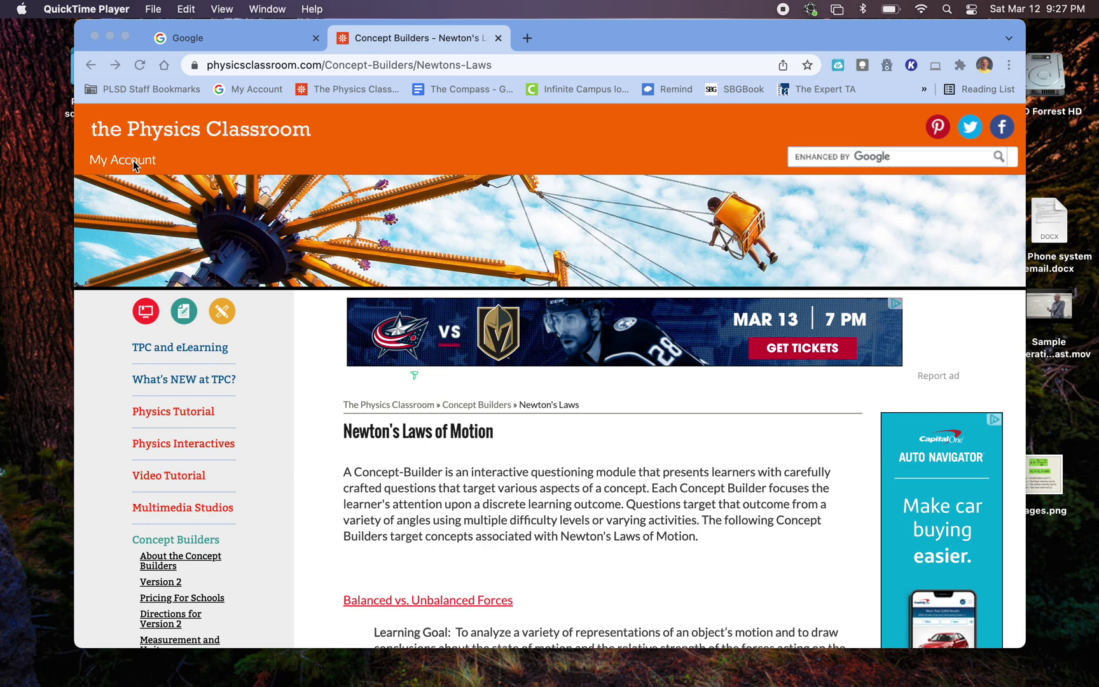
pyautogui.scroll(-5, 411, 525)
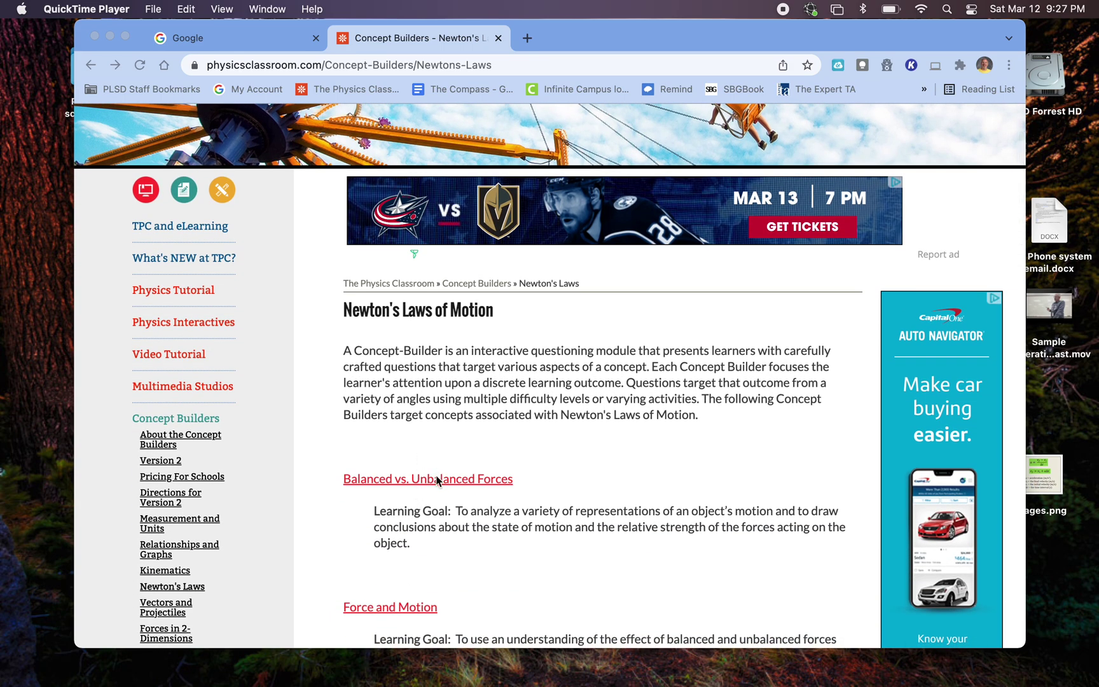
pyautogui.click(434, 478)
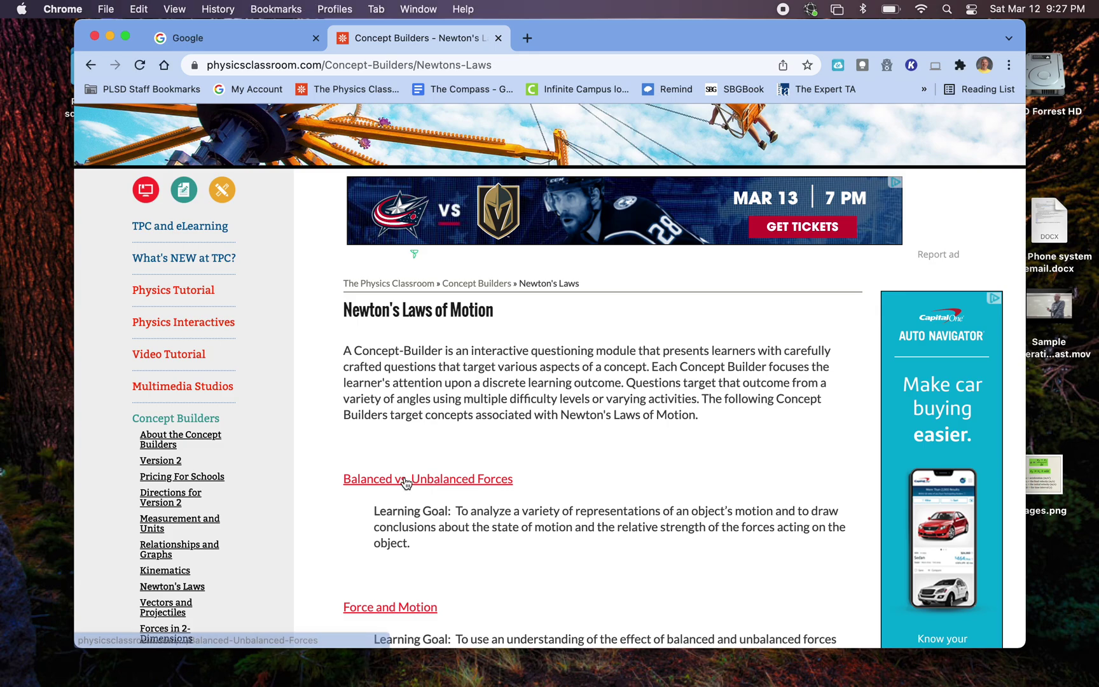
pyautogui.click(407, 482)
pyautogui.scroll(-5, 422, 469)
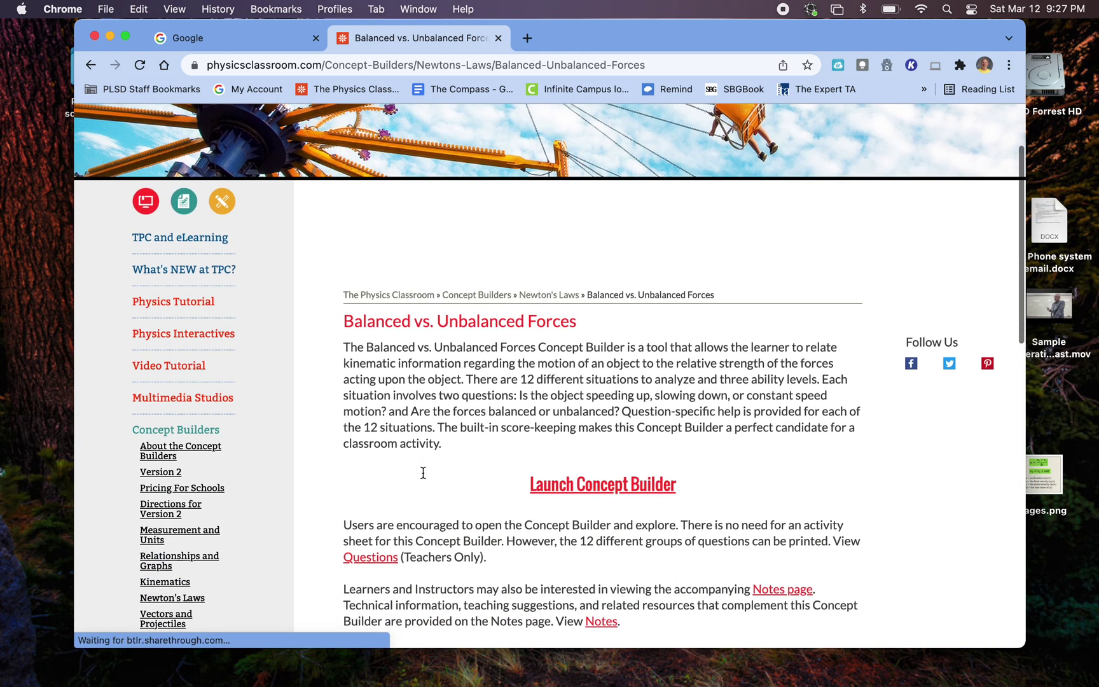
pyautogui.click(606, 431)
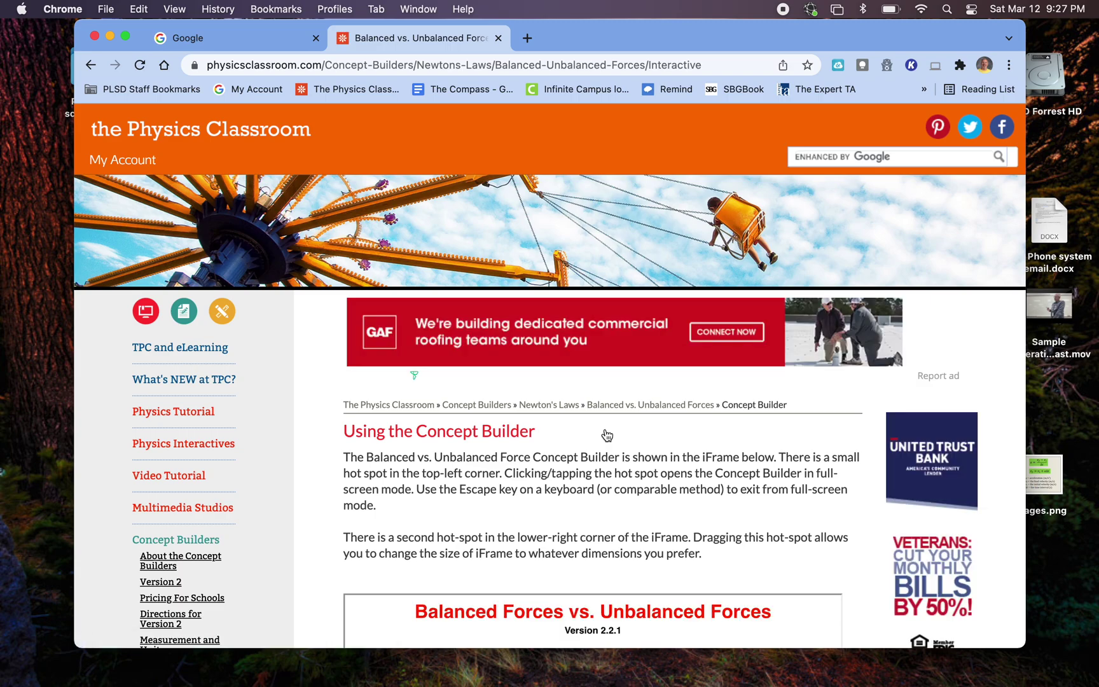
pyautogui.scroll(-10, 617, 423)
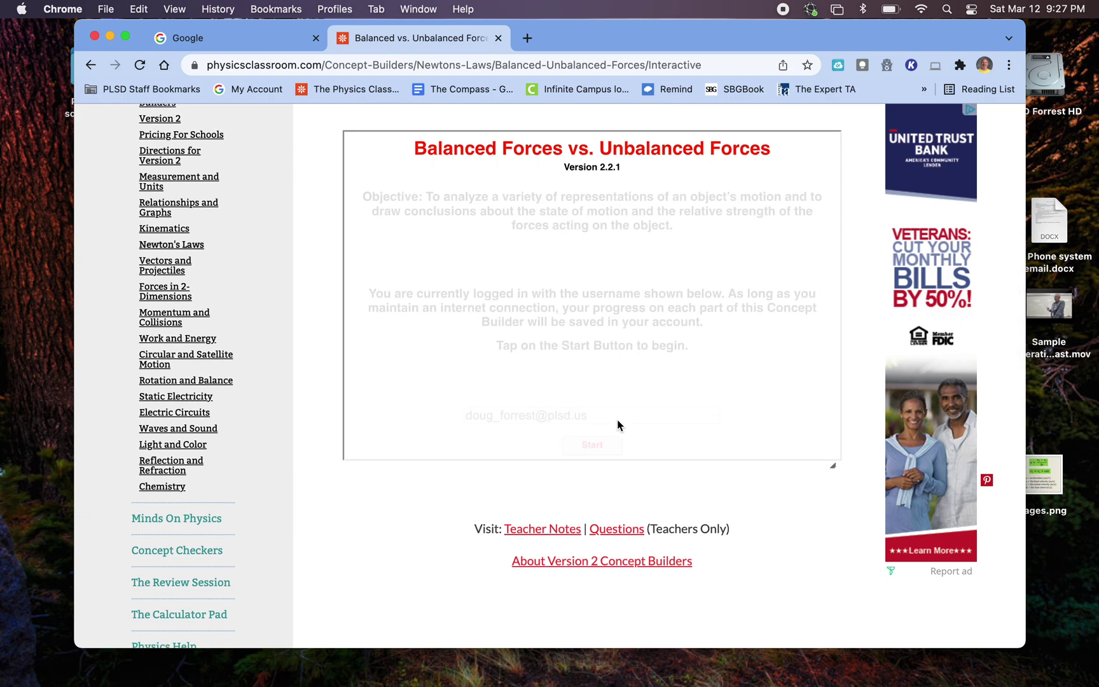
pyautogui.click(592, 445)
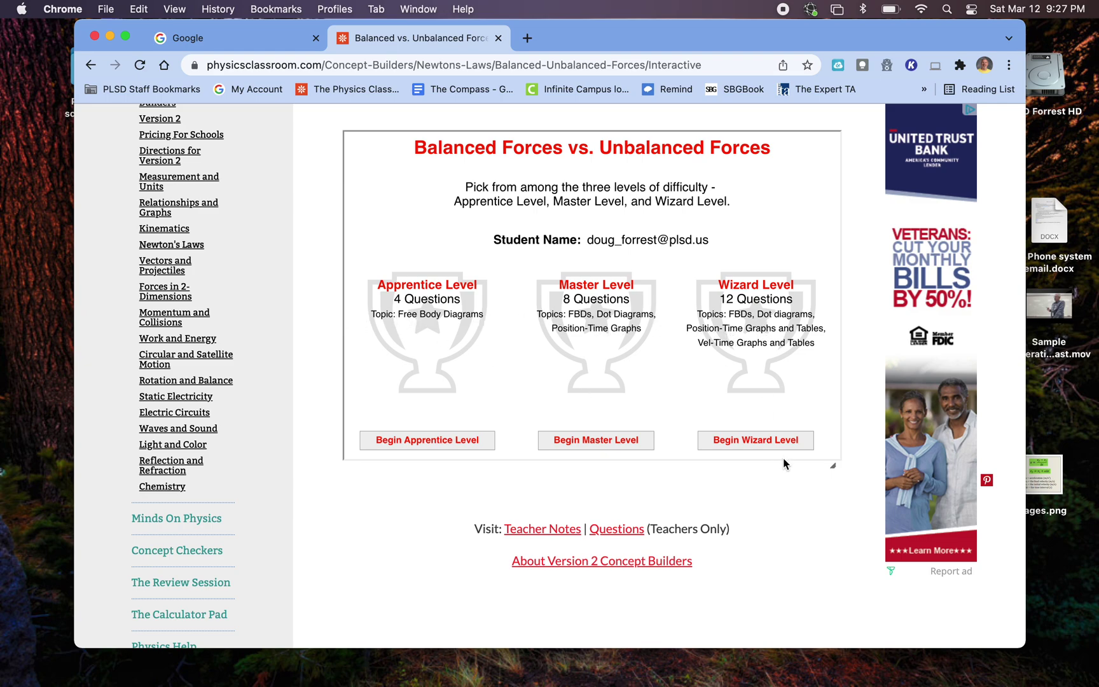
pyautogui.click(745, 442)
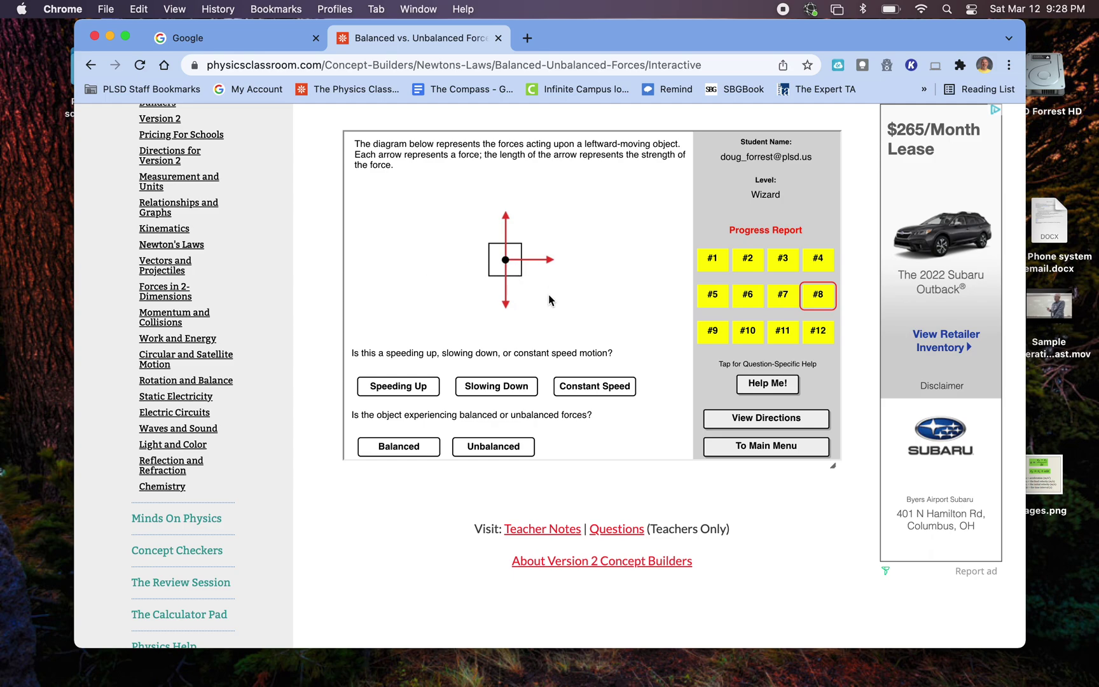
pyautogui.click(505, 388)
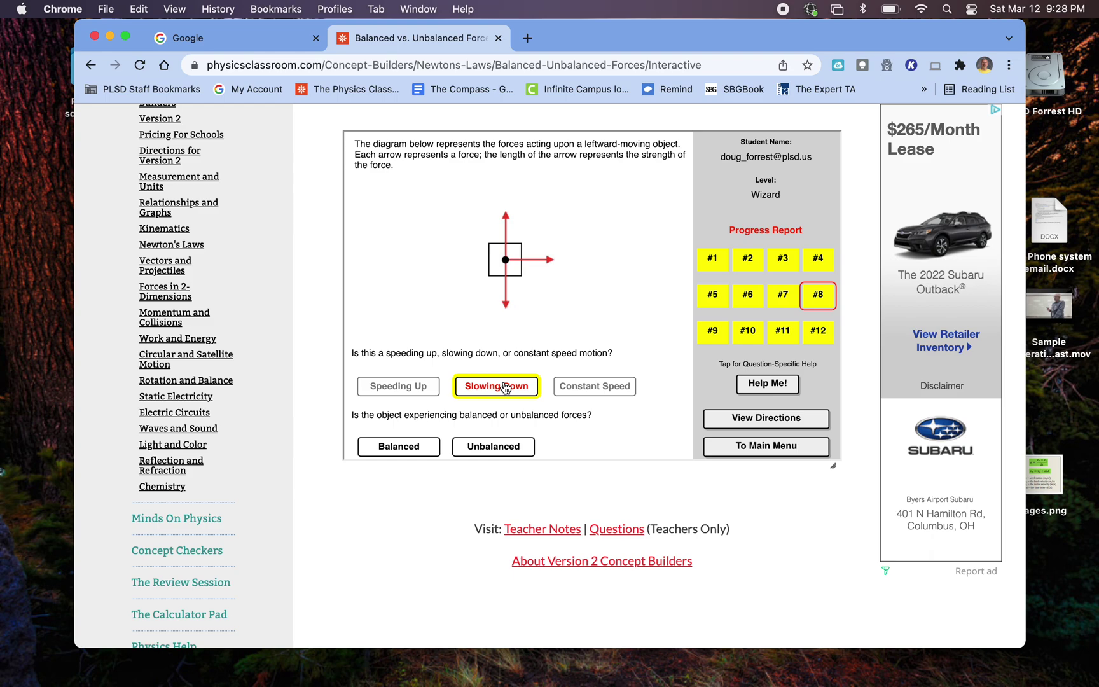
pyautogui.click(493, 449)
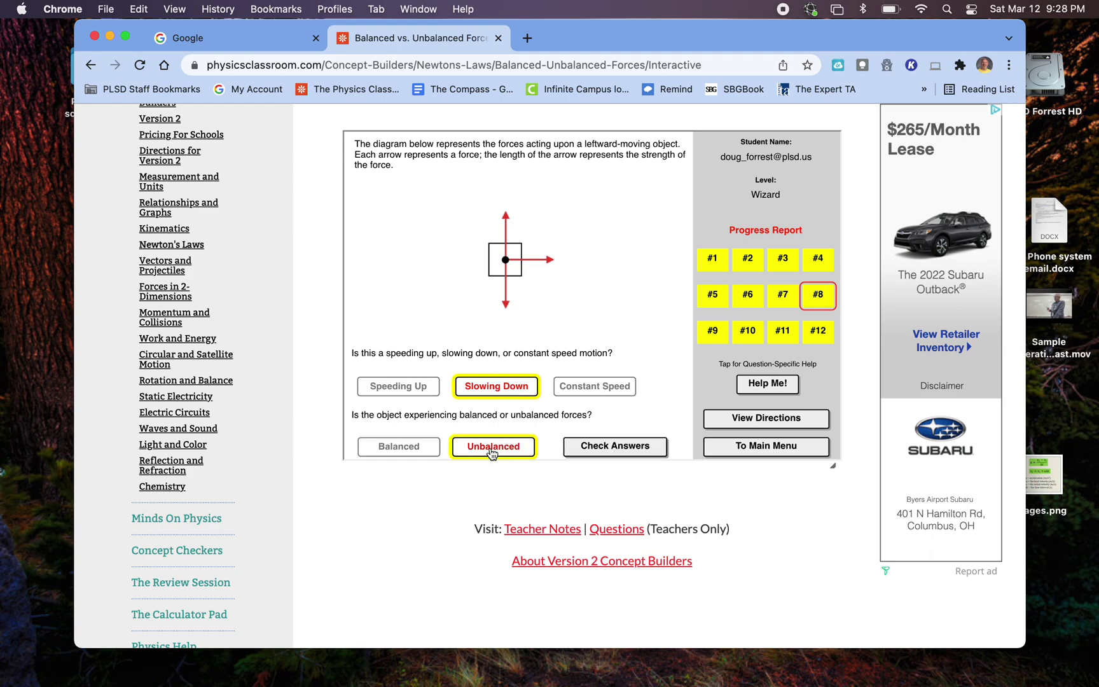
pyautogui.click(595, 444)
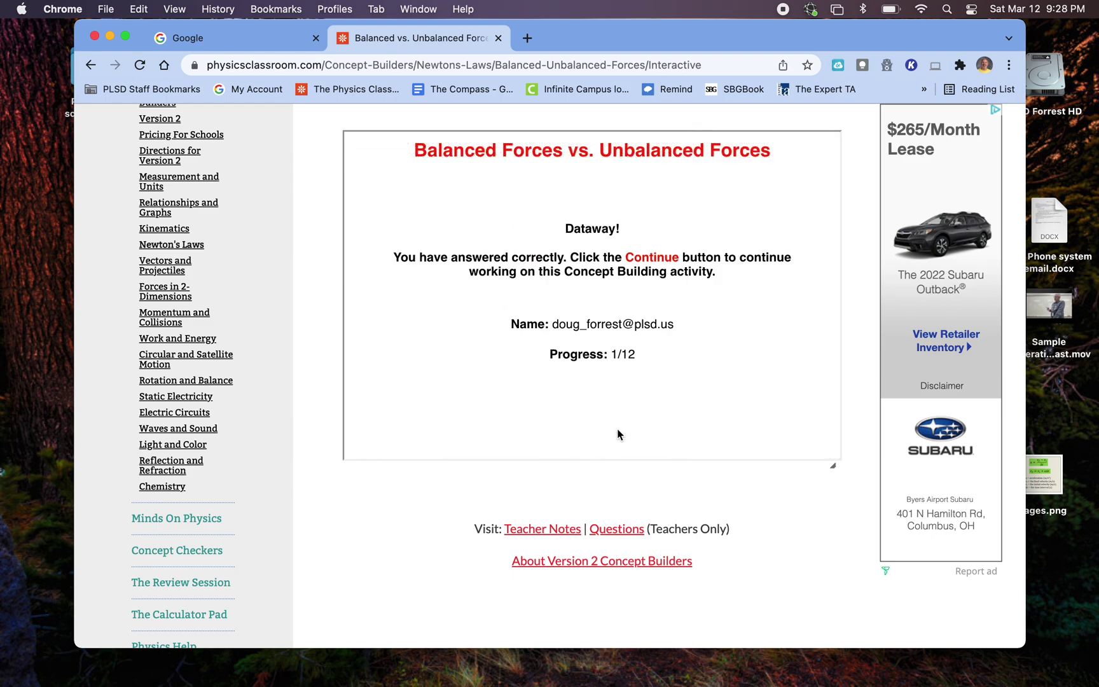
pyautogui.click(628, 415)
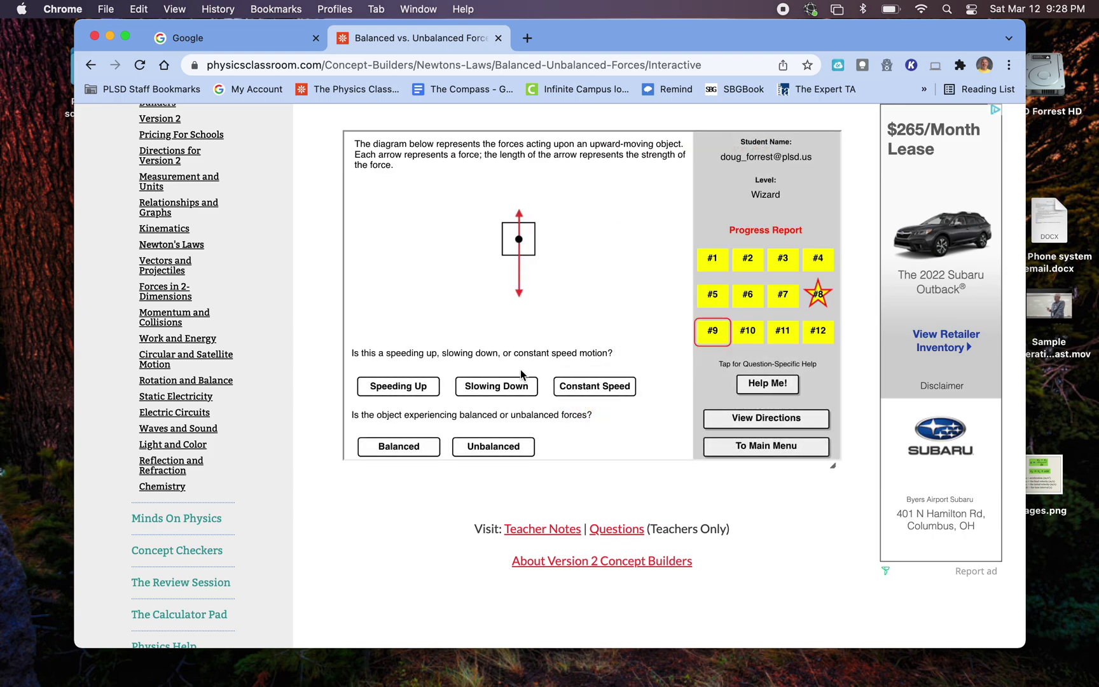
pyautogui.click(522, 388)
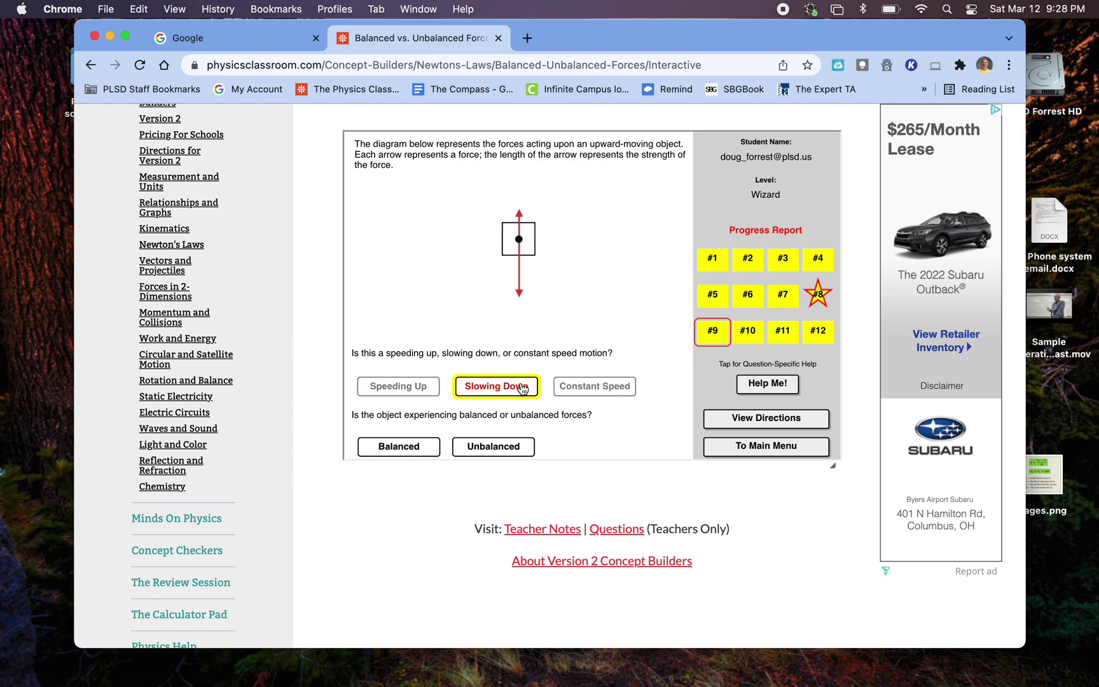
pyautogui.click(508, 447)
pyautogui.click(593, 448)
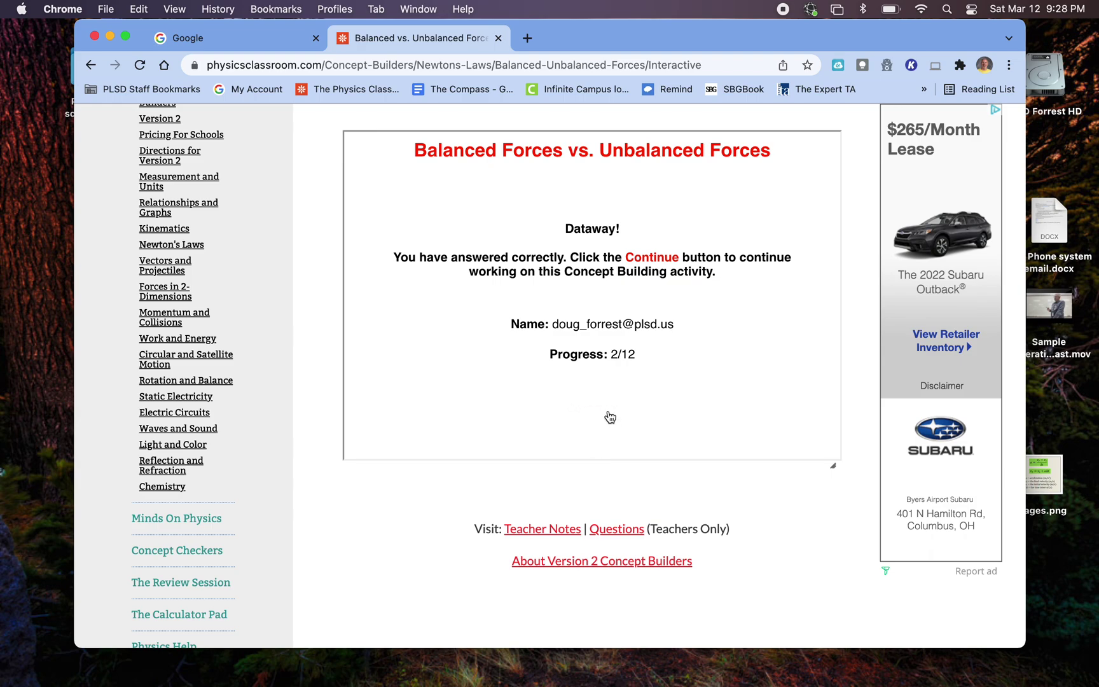
pyautogui.click(607, 415)
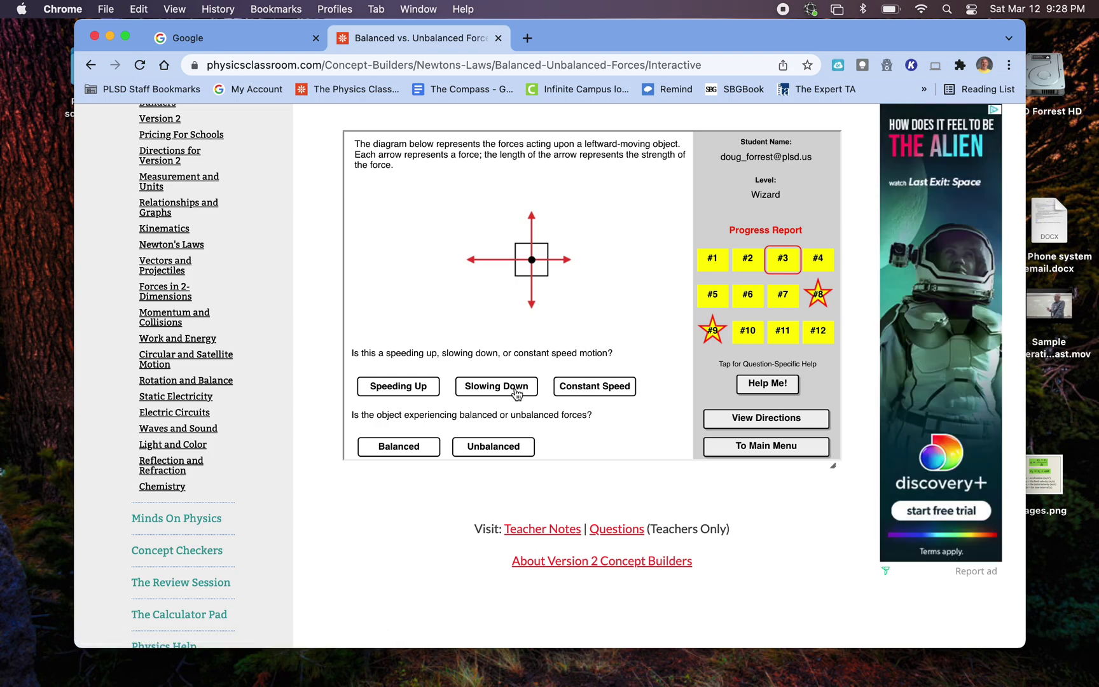
pyautogui.click(595, 387)
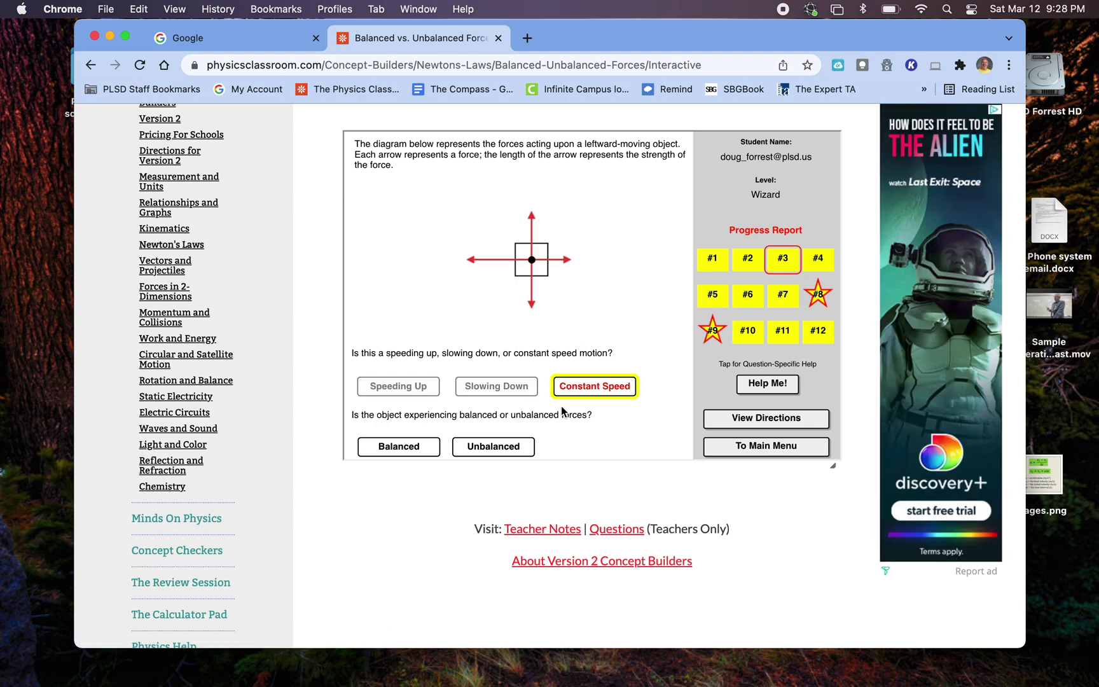
pyautogui.click(437, 449)
pyautogui.click(585, 445)
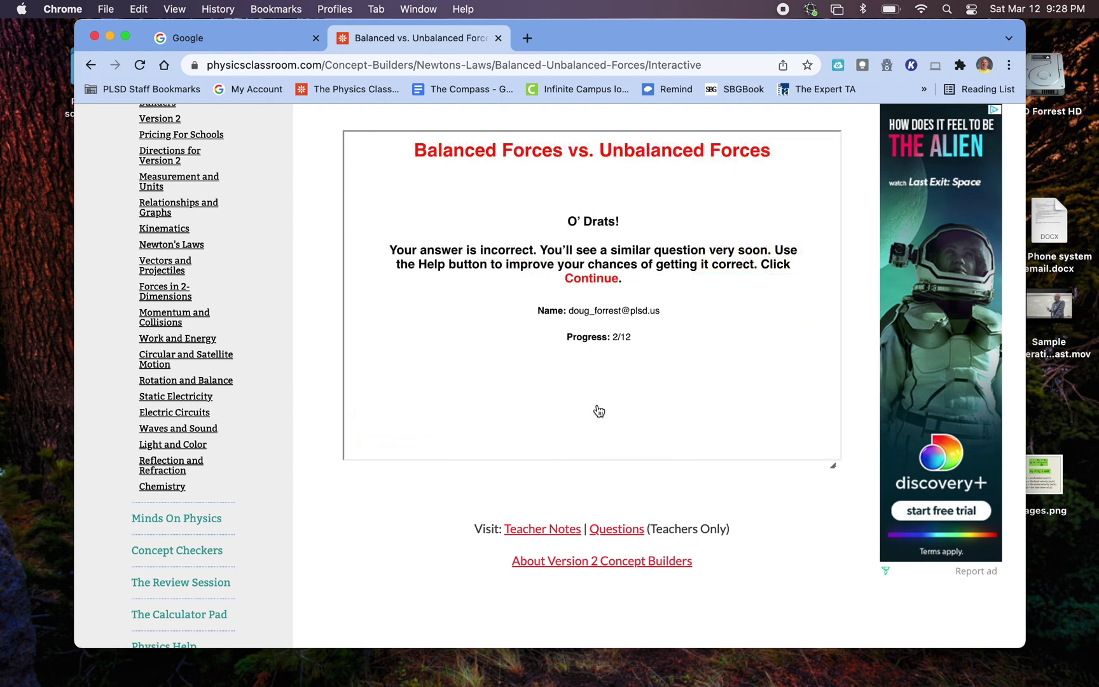
pyautogui.click(598, 410)
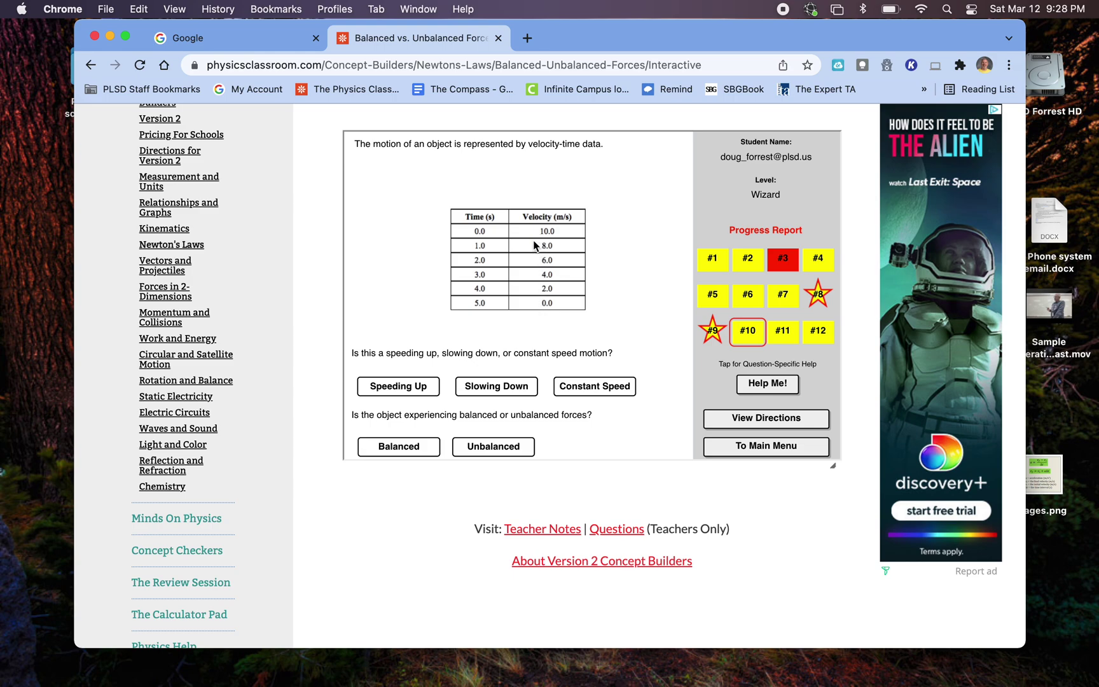
pyautogui.click(520, 389)
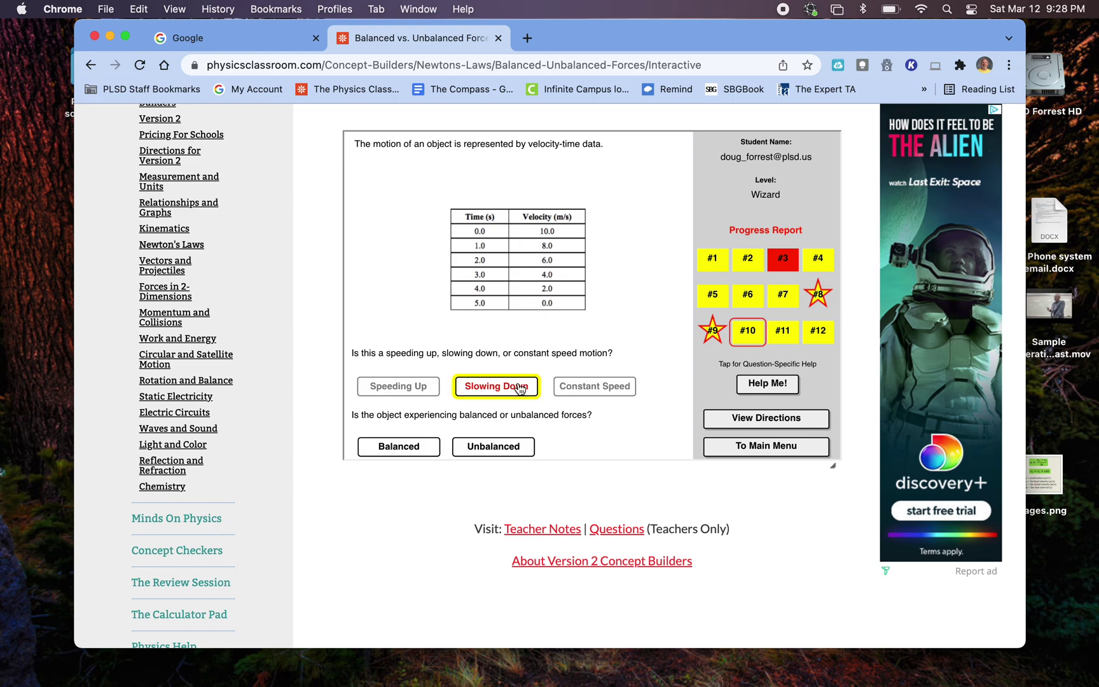
pyautogui.click(519, 450)
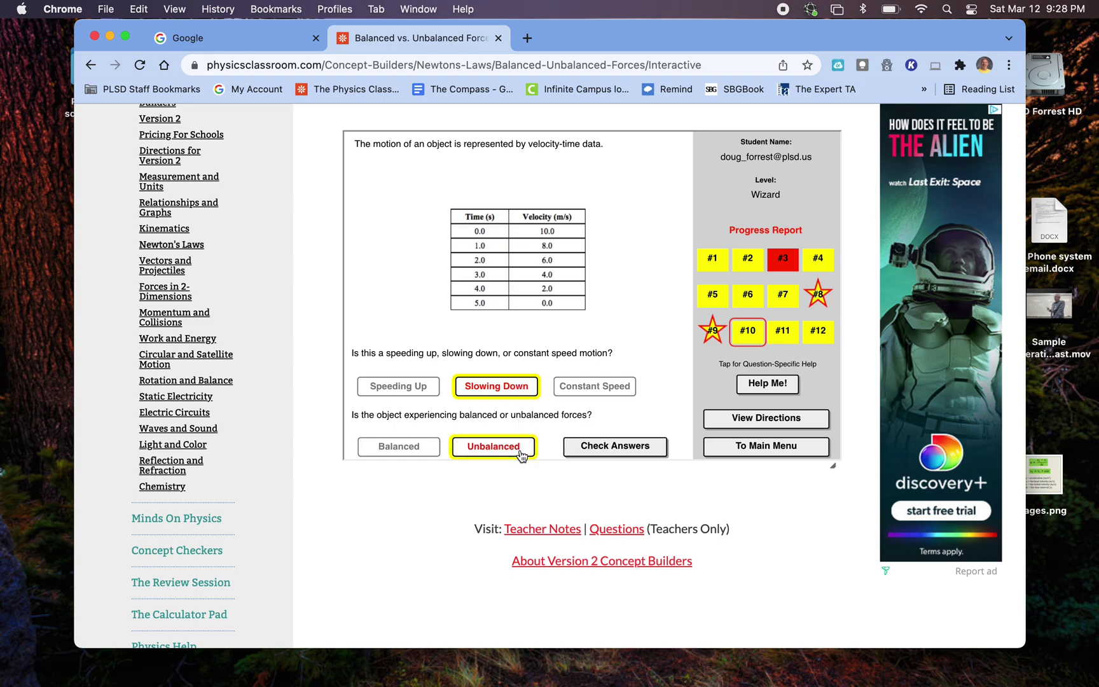
pyautogui.click(757, 383)
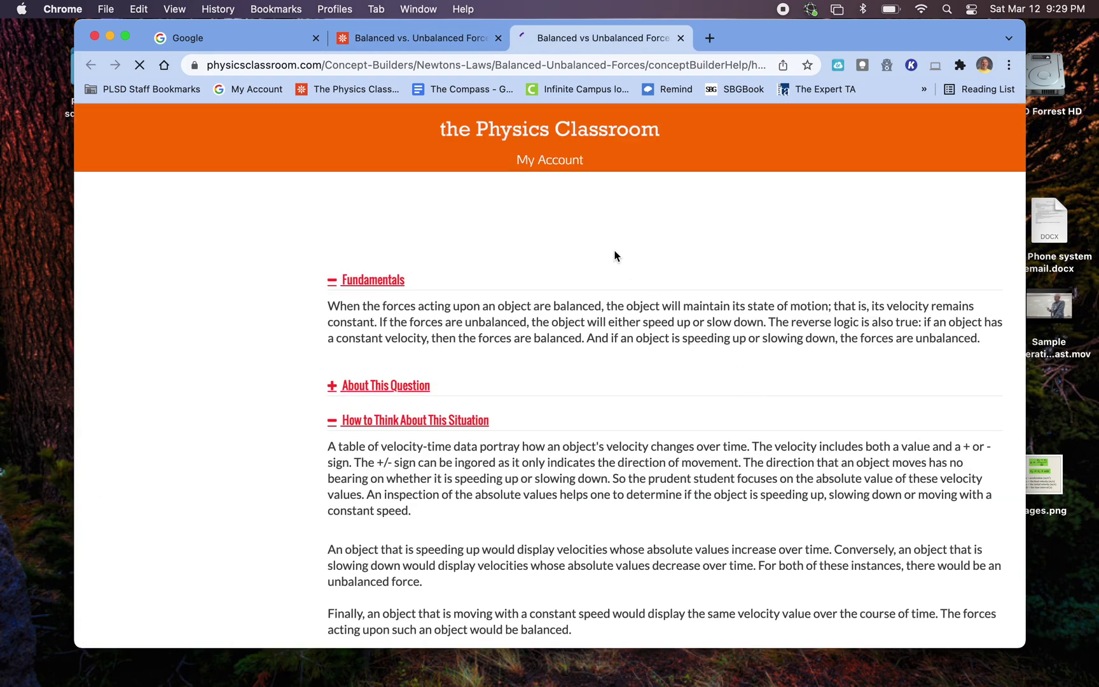
pyautogui.click(405, 384)
pyautogui.scroll(-5, 397, 390)
pyautogui.scroll(-5, 397, 390)
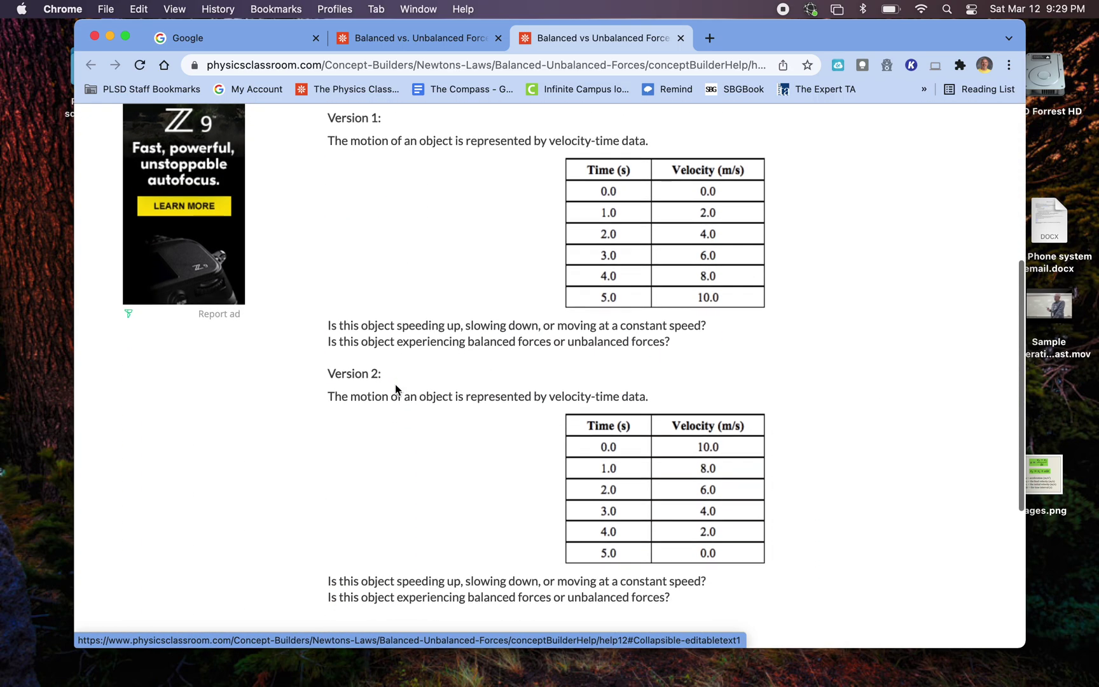
pyautogui.scroll(10, 397, 389)
pyautogui.click(396, 388)
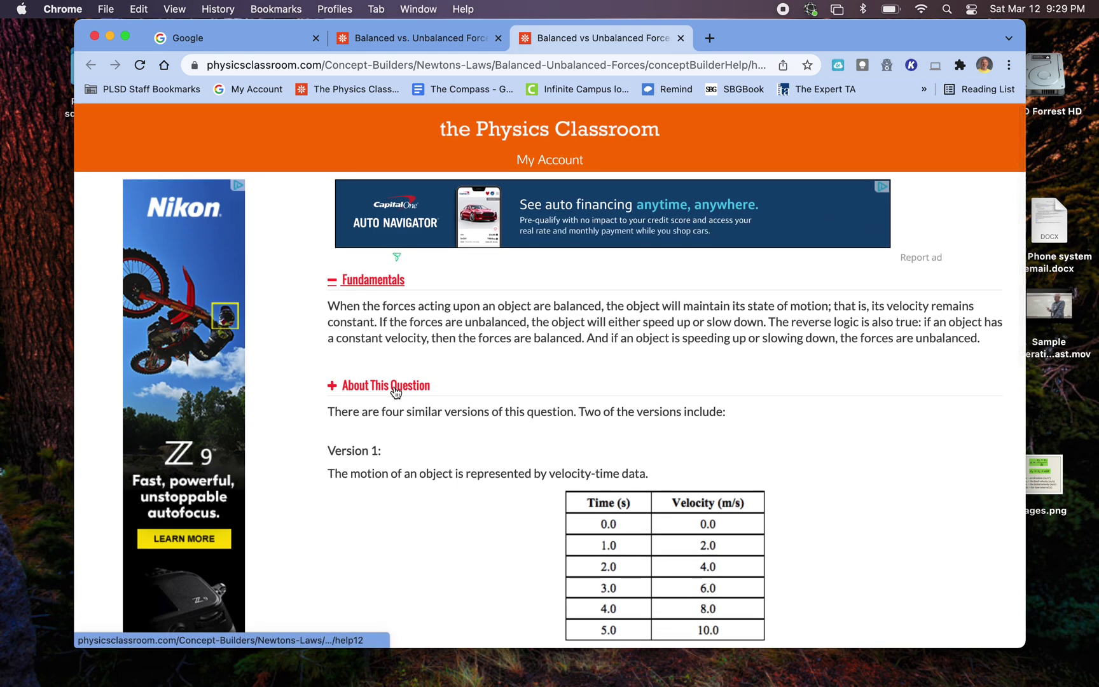
pyautogui.scroll(-1, 392, 392)
pyautogui.scroll(-2, 386, 318)
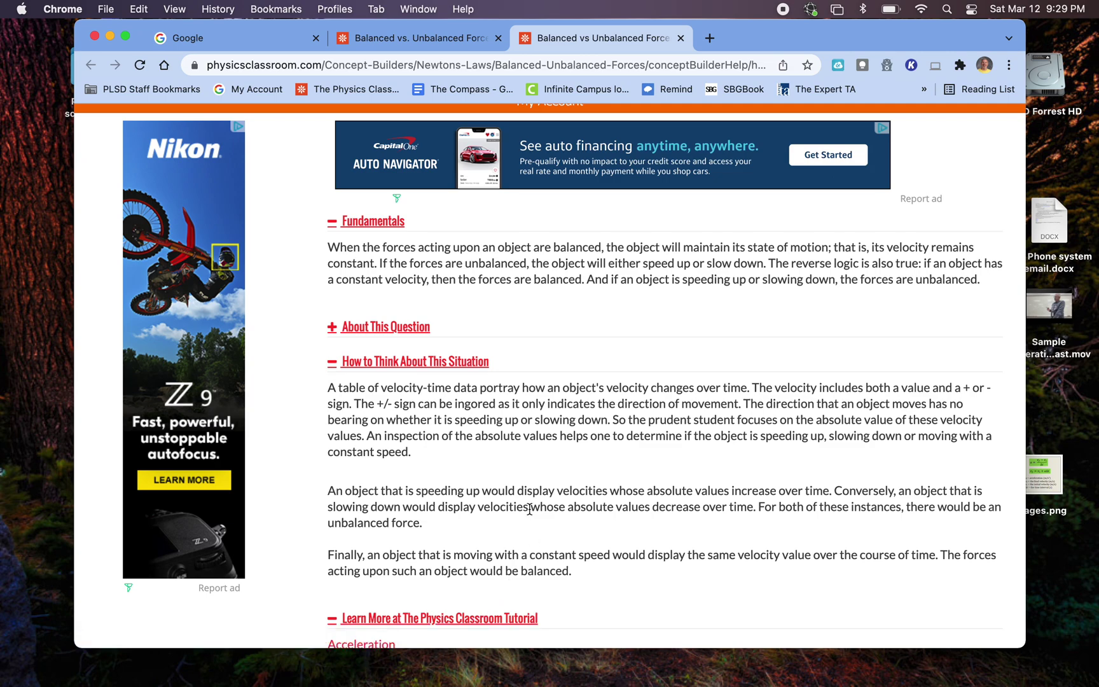
pyautogui.scroll(-5, 569, 361)
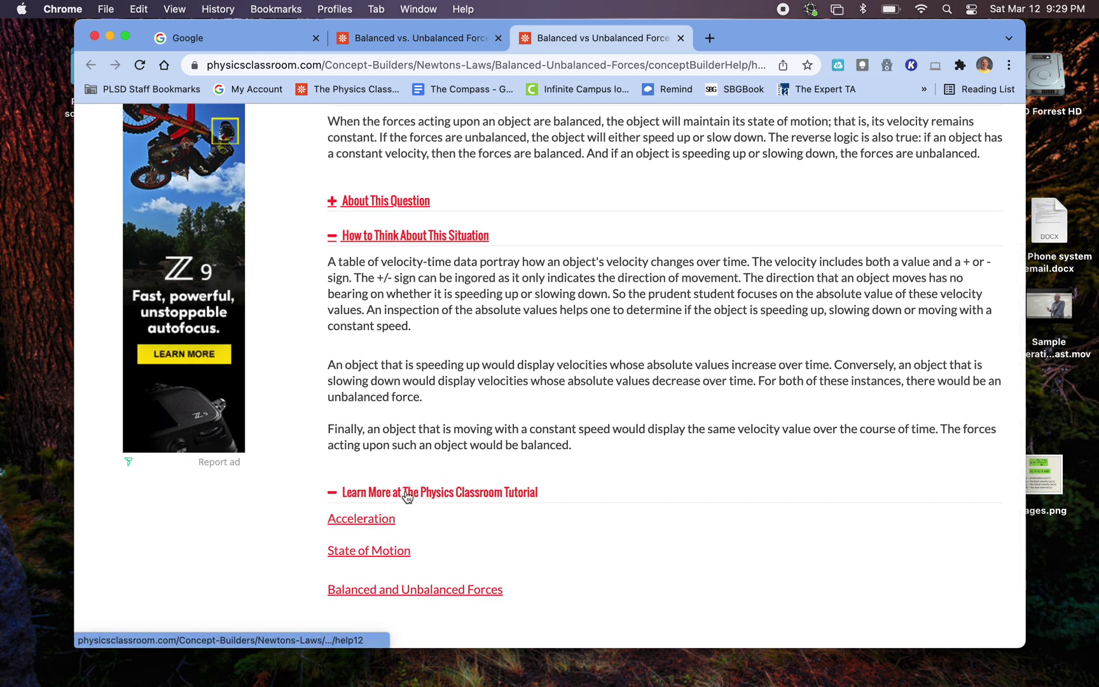
pyautogui.scroll(6, 407, 496)
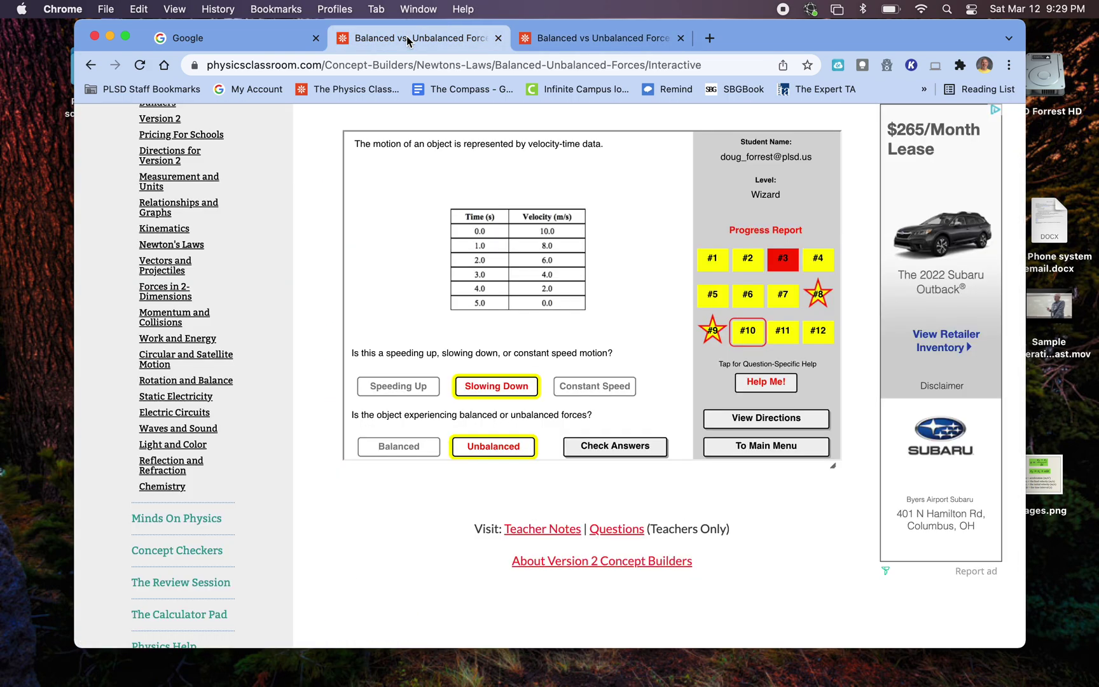
pyautogui.click(413, 38)
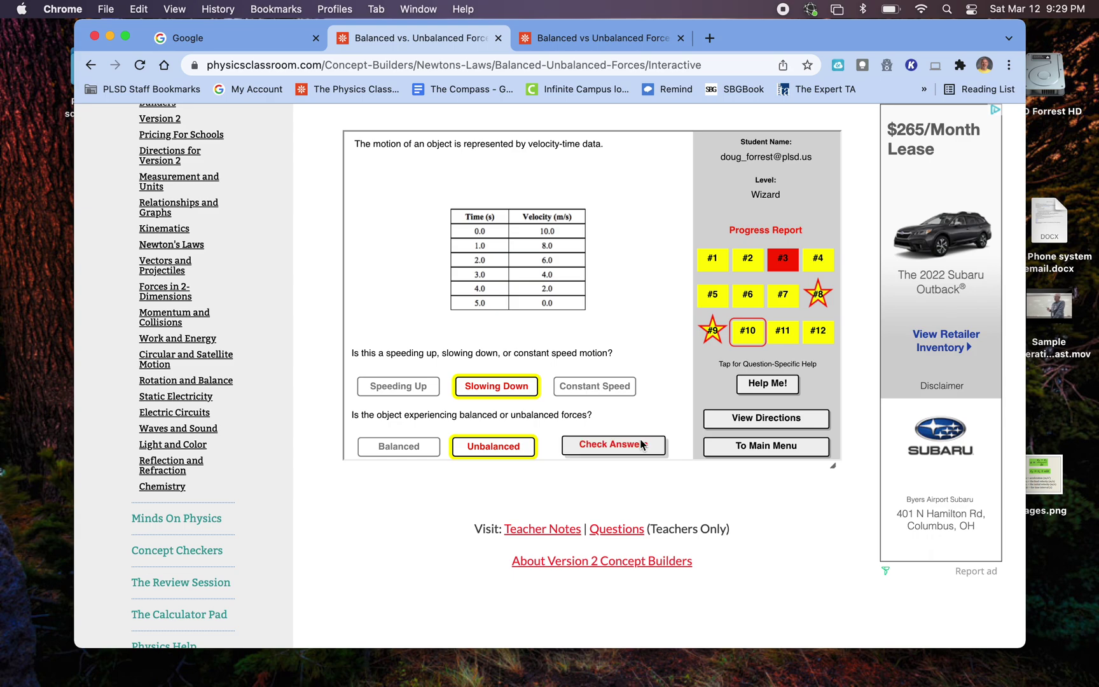
pyautogui.click(640, 444)
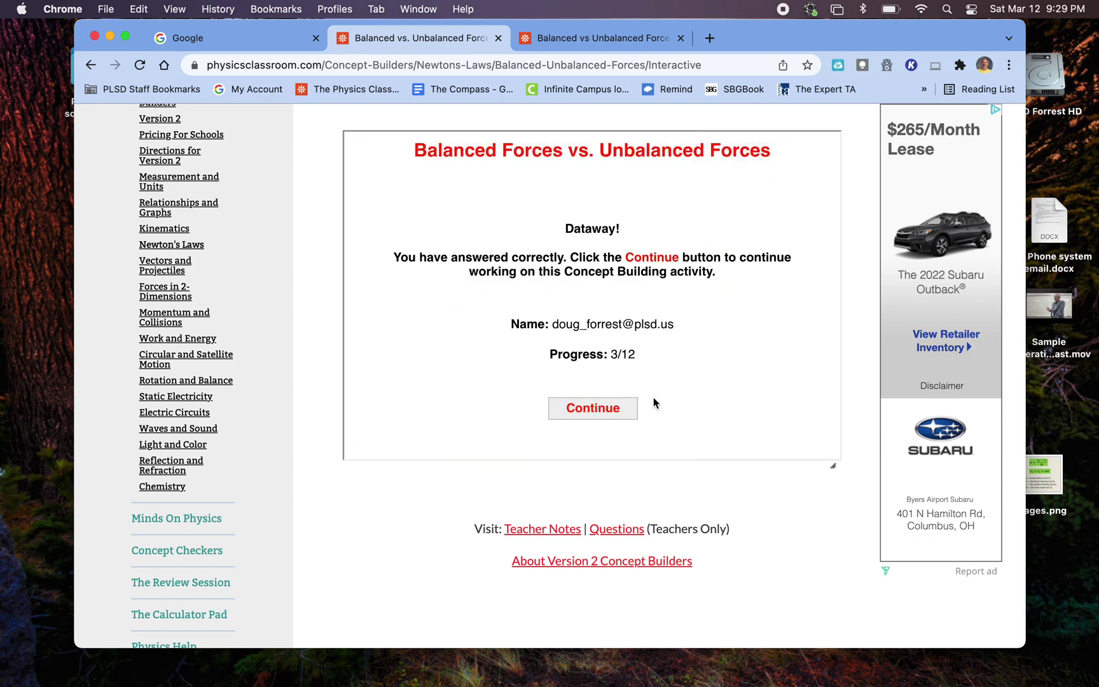
pyautogui.scroll(3, 655, 404)
pyautogui.scroll(-2, 655, 407)
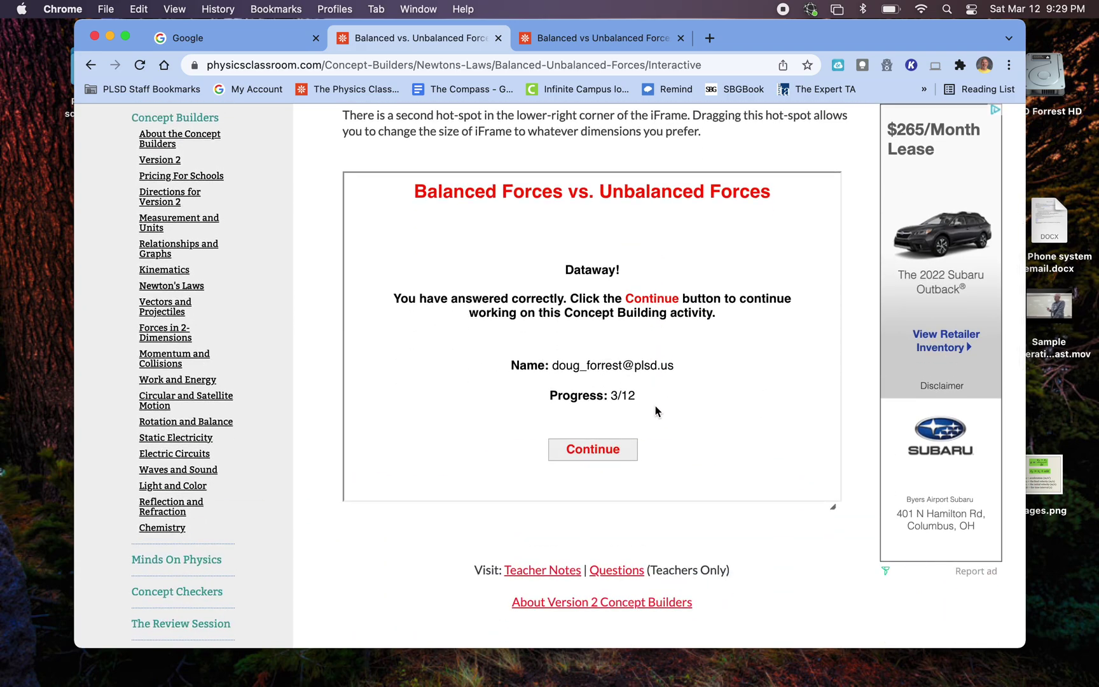
pyautogui.scroll(-1, 655, 410)
pyautogui.scroll(3, 656, 410)
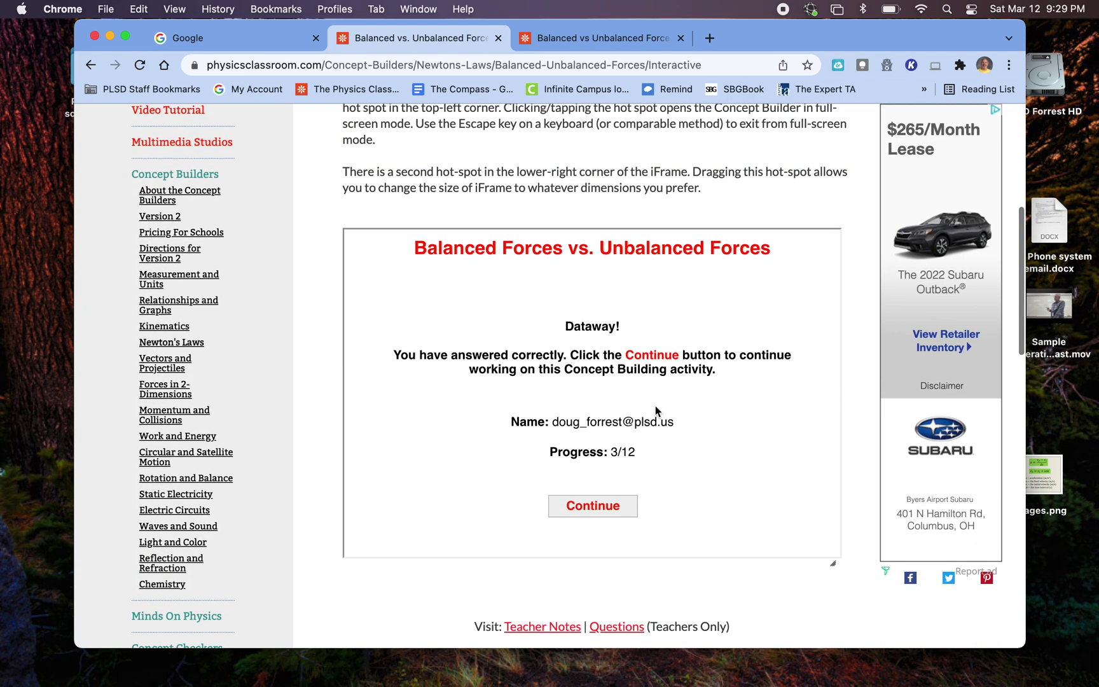
pyautogui.scroll(10, 655, 411)
pyautogui.scroll(3, 661, 445)
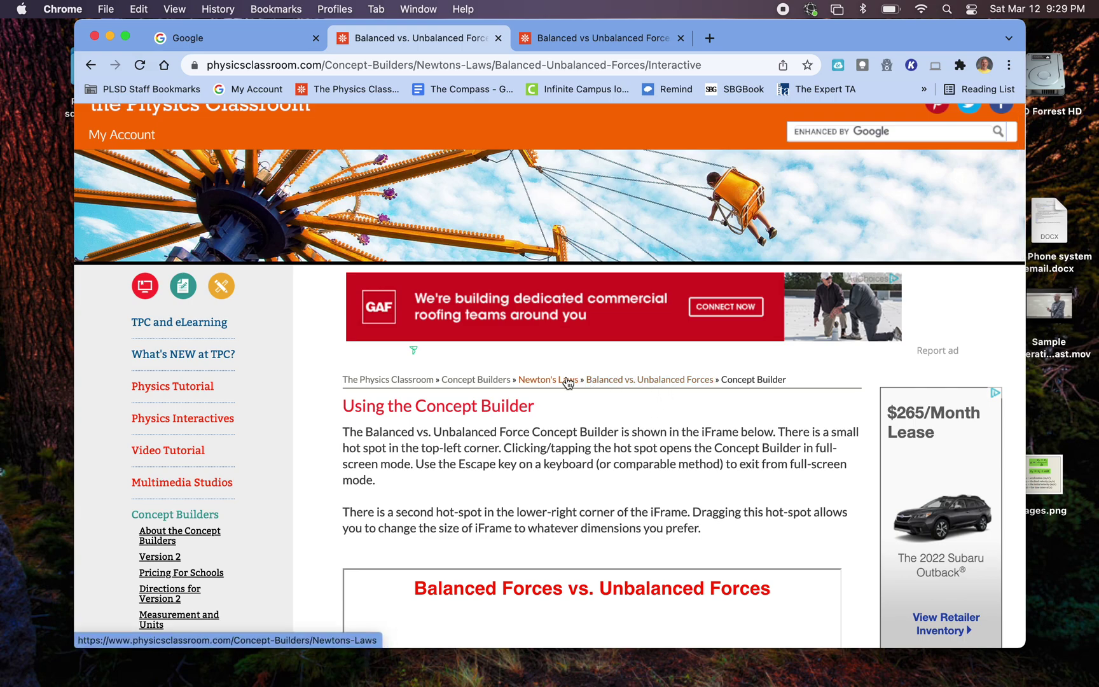
pyautogui.click(568, 381)
pyautogui.scroll(-5, 566, 381)
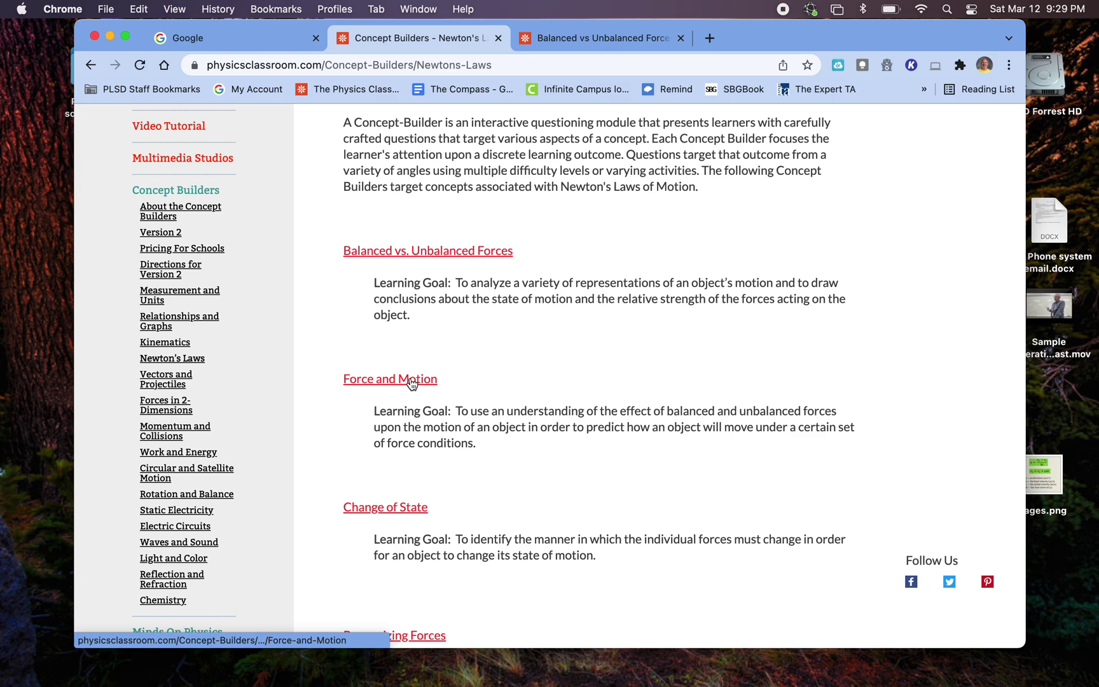
pyautogui.click(412, 380)
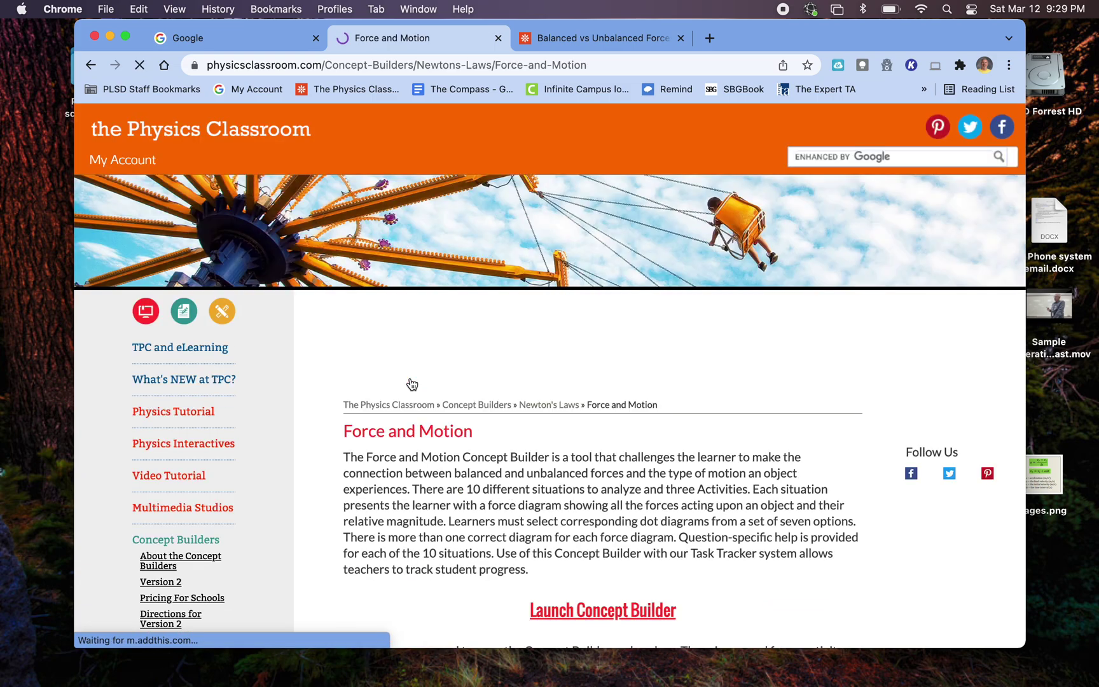
pyautogui.click(642, 609)
pyautogui.scroll(-10, 642, 609)
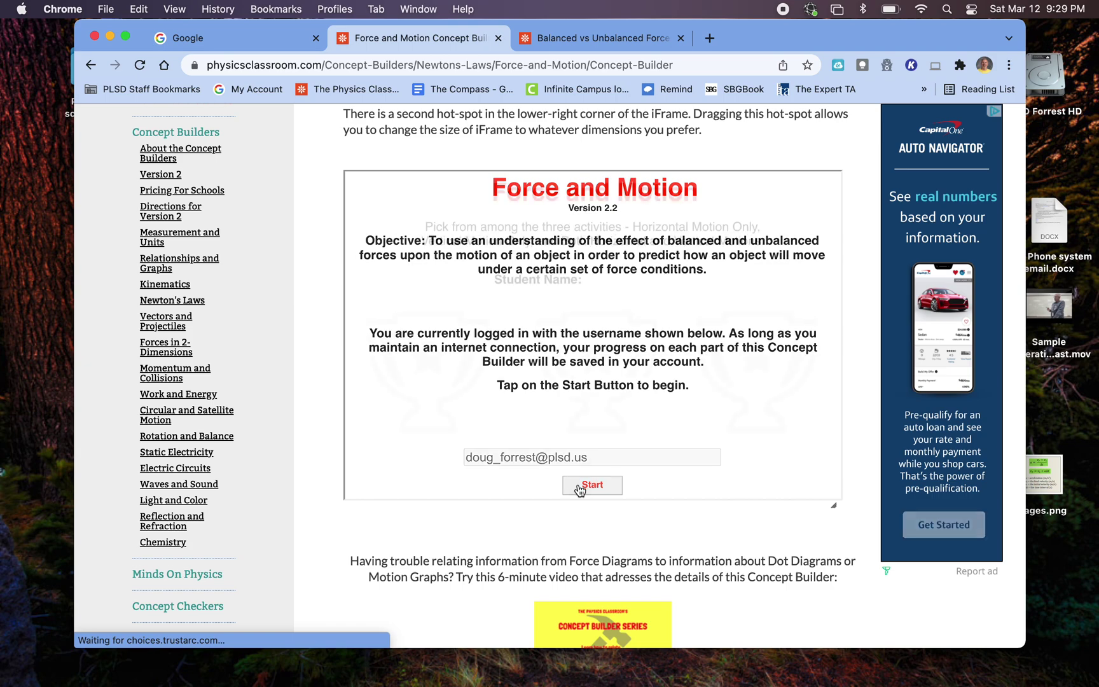
pyautogui.click(579, 487)
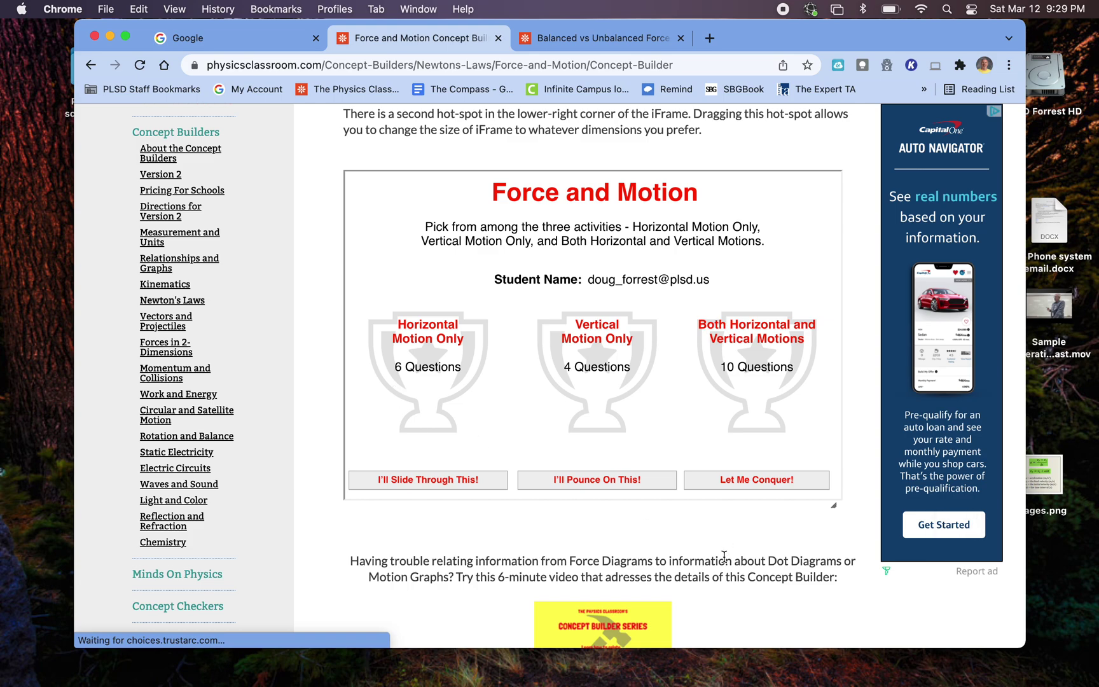
pyautogui.click(750, 484)
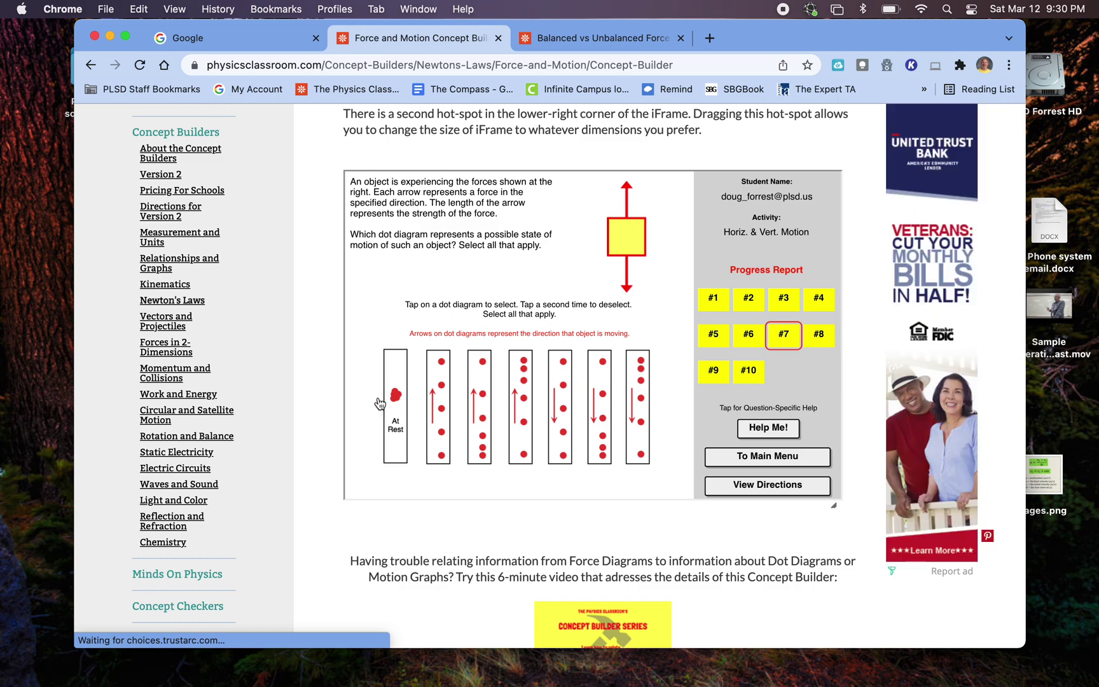
pyautogui.click(396, 423)
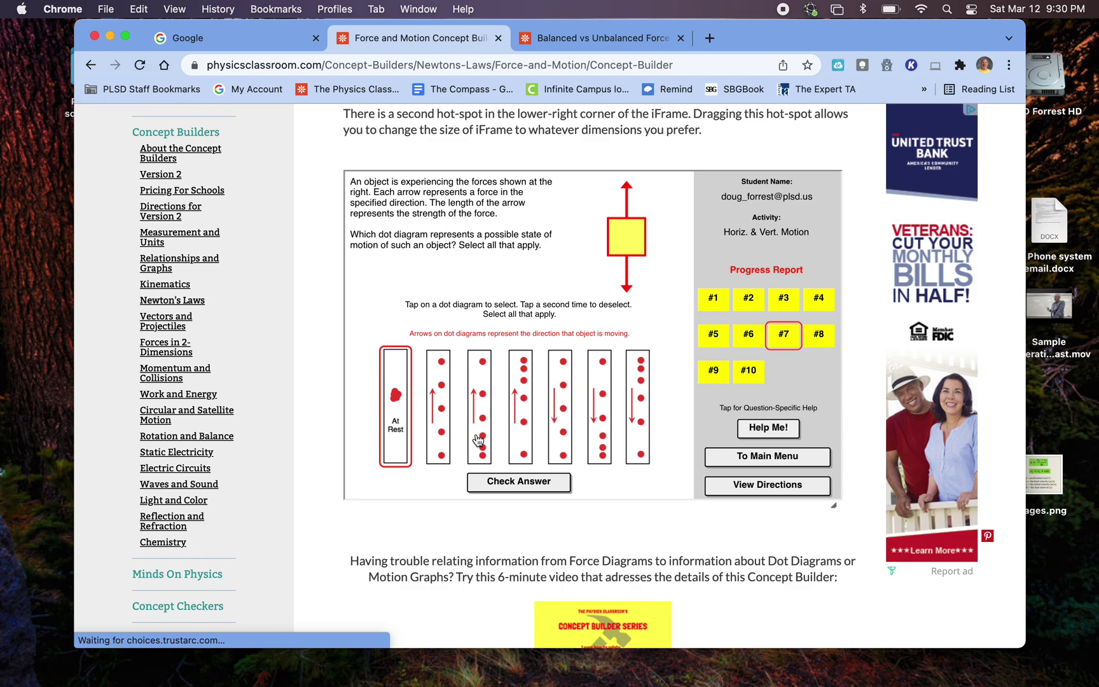
pyautogui.click(443, 451)
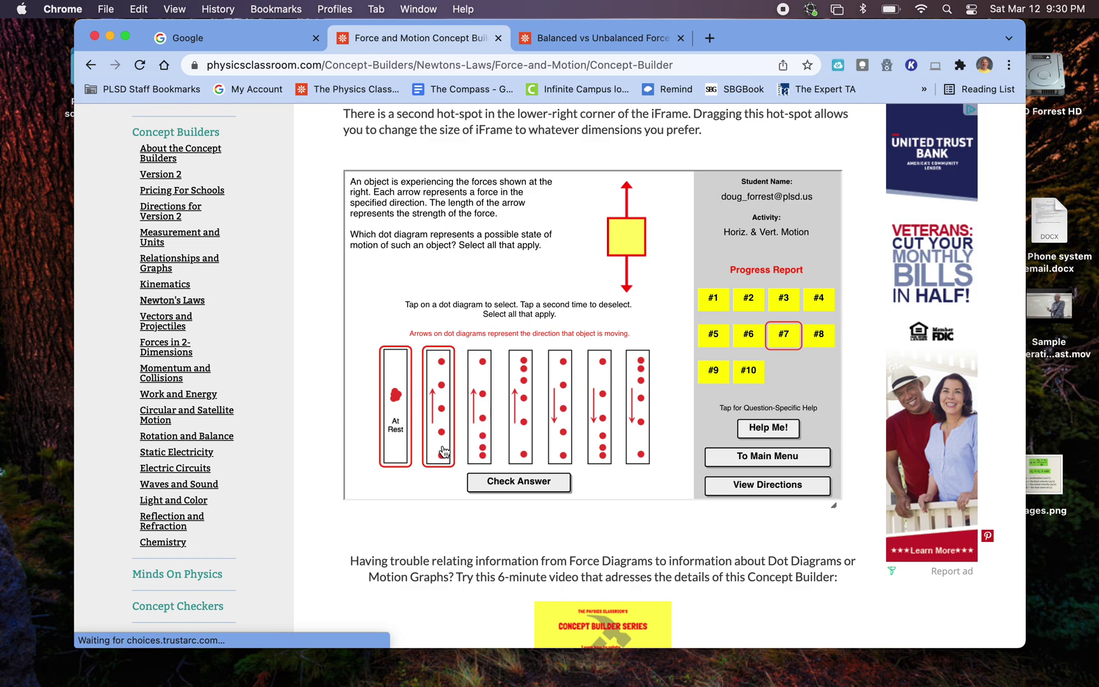
pyautogui.click(564, 445)
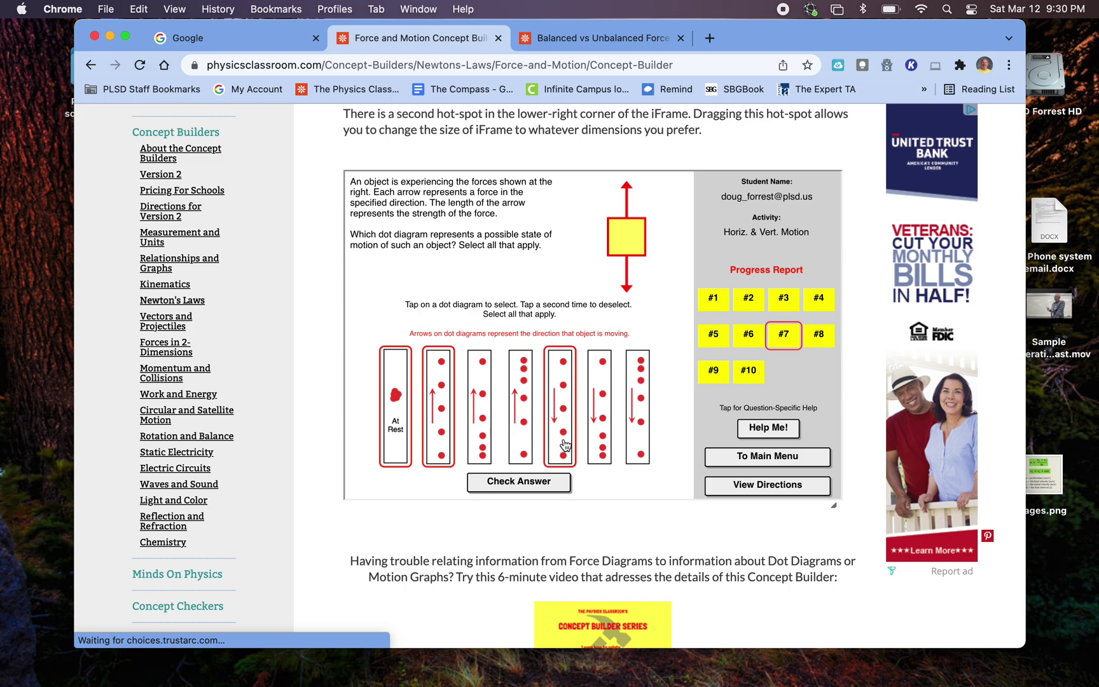
pyautogui.click(544, 488)
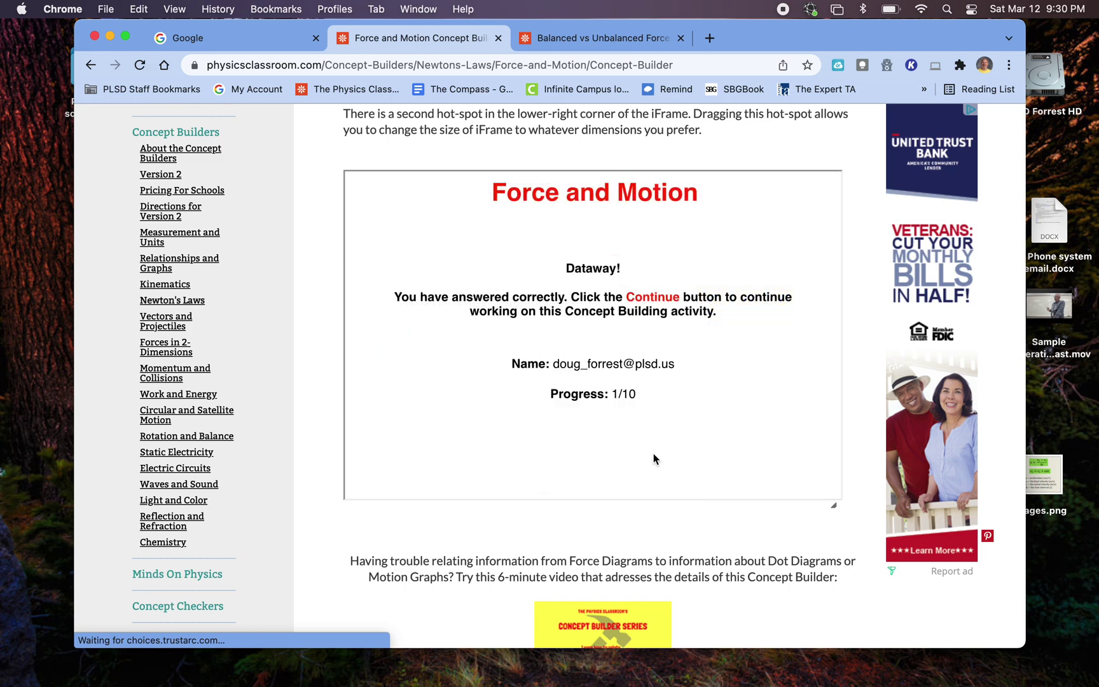
pyautogui.click(617, 452)
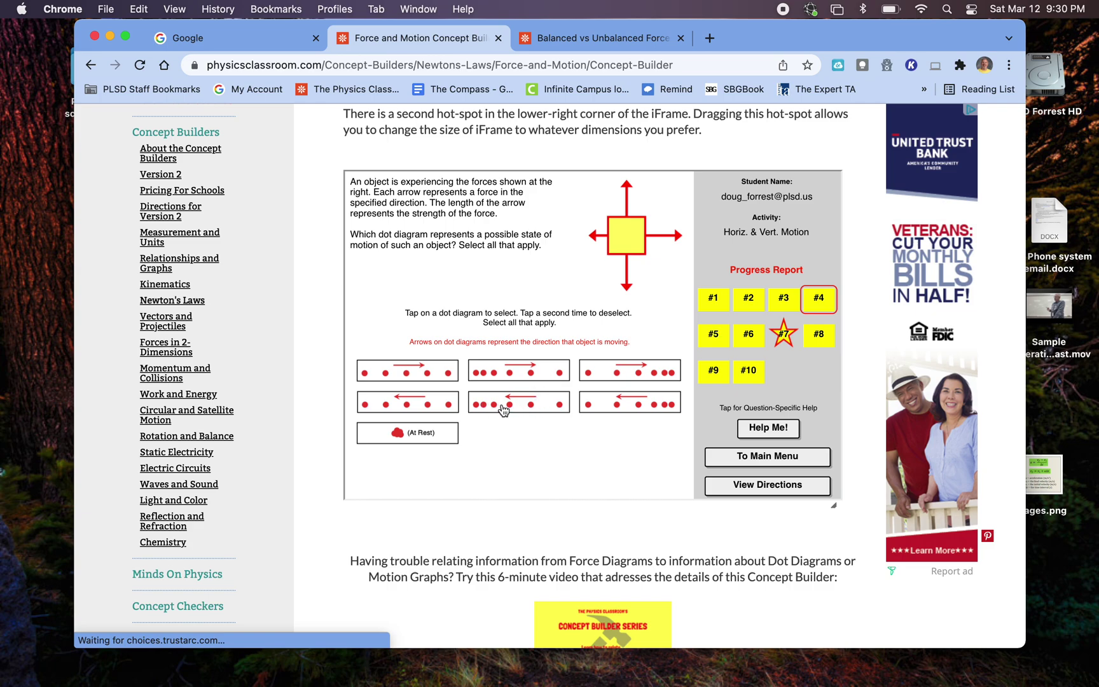
pyautogui.click(512, 374)
pyautogui.click(510, 400)
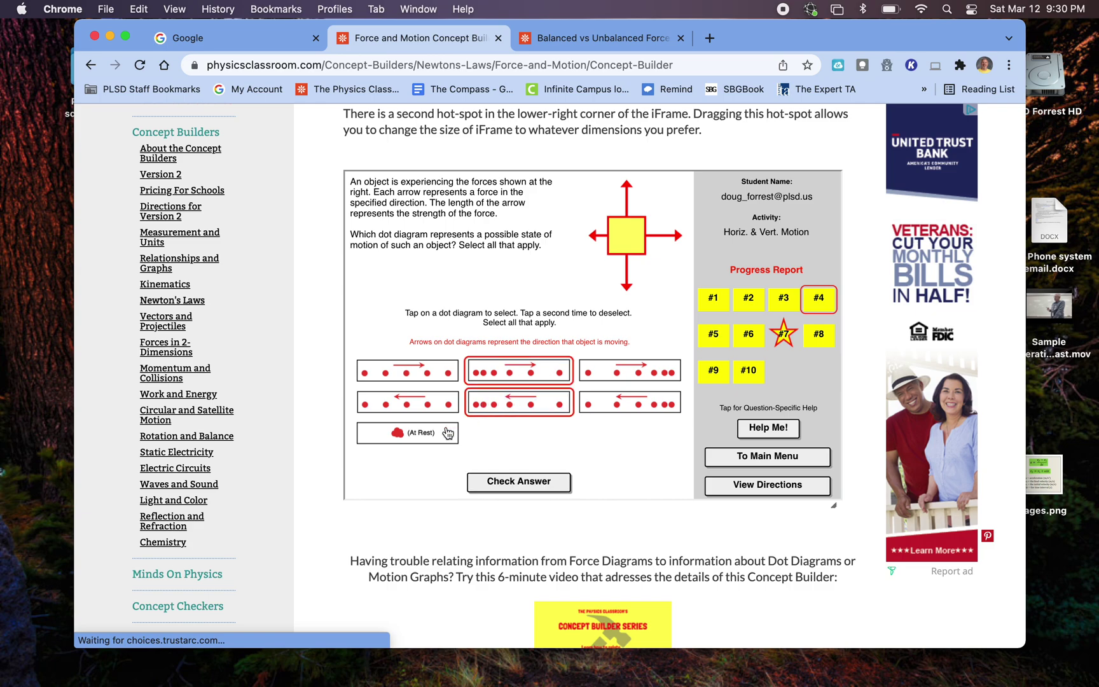
pyautogui.click(421, 437)
pyautogui.click(518, 481)
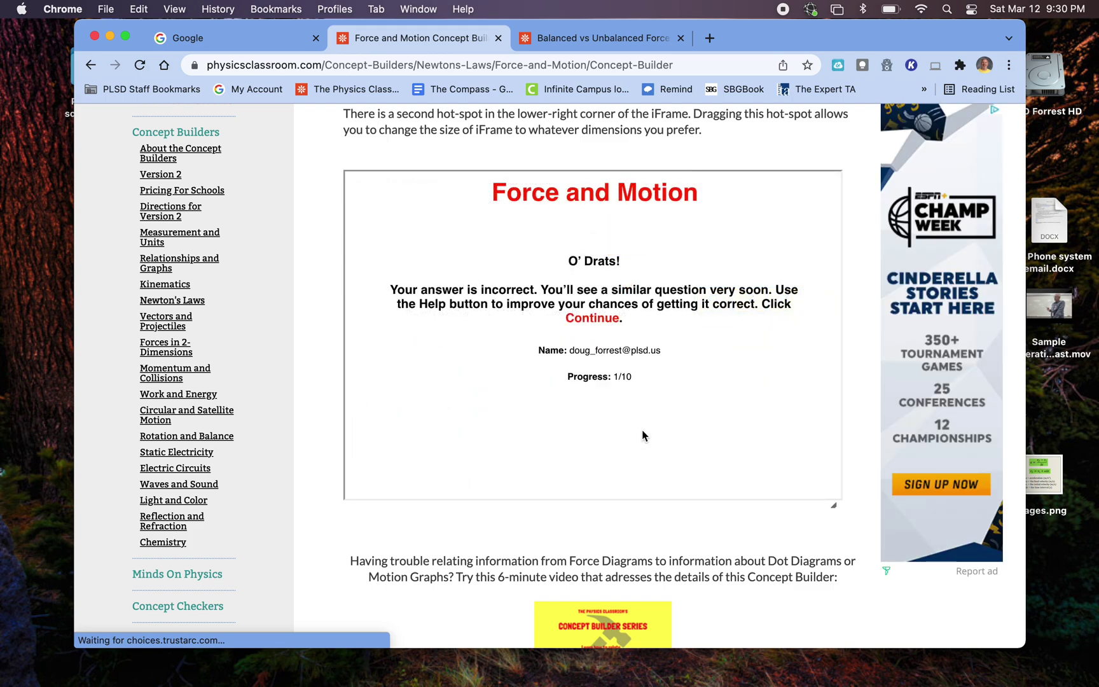
pyautogui.click(615, 446)
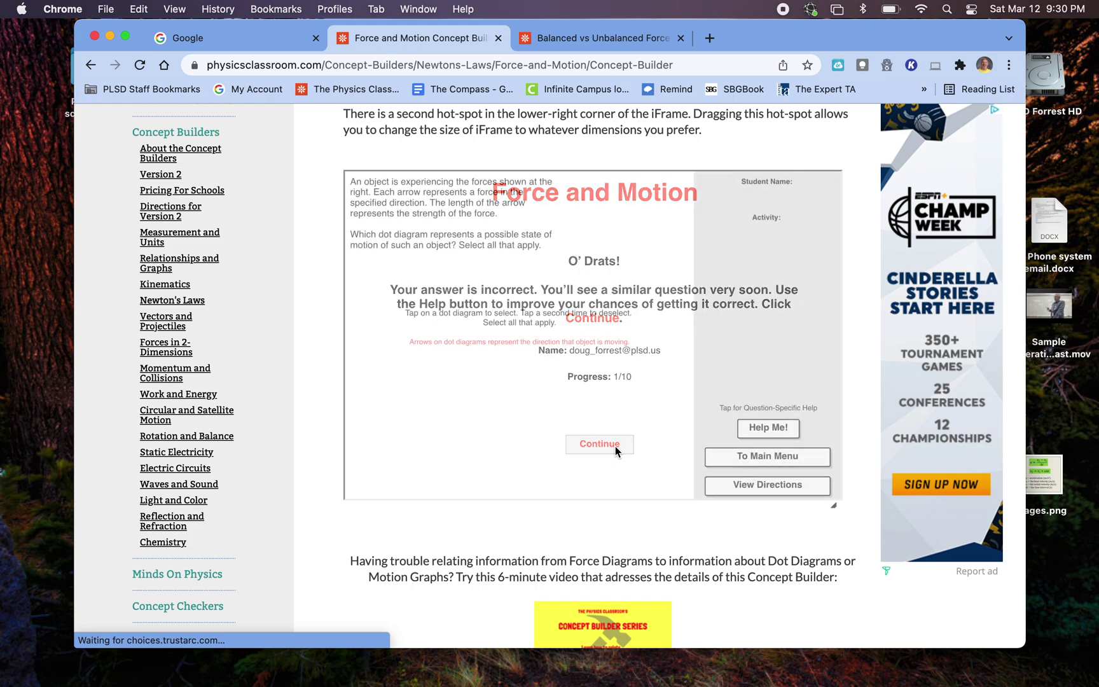
pyautogui.click(763, 428)
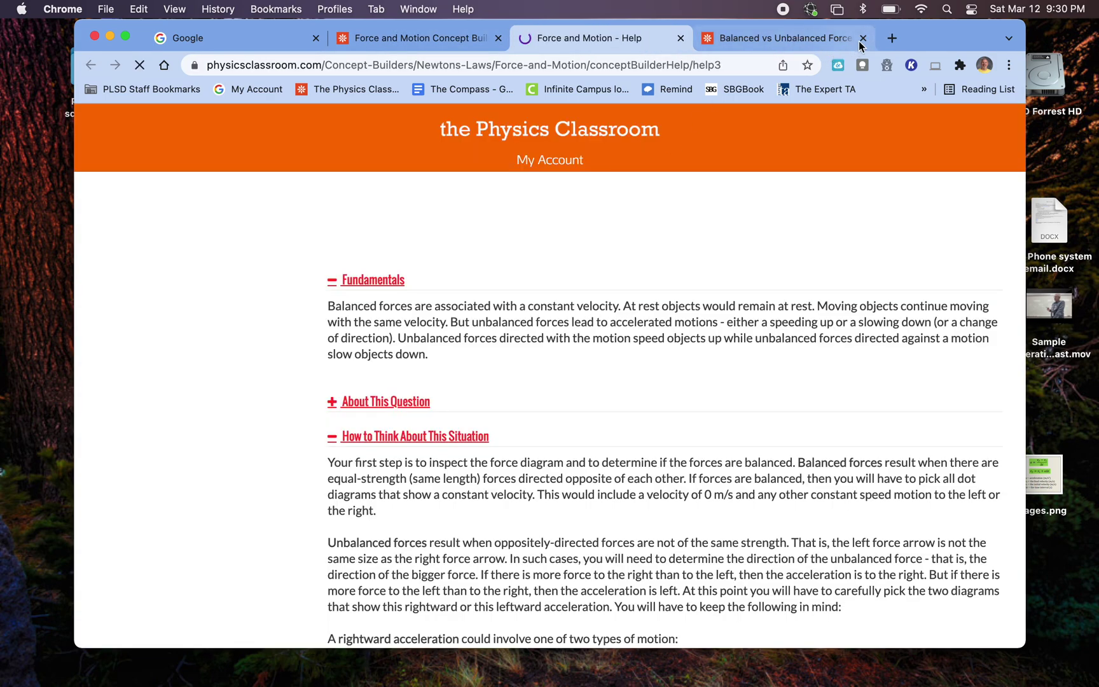
pyautogui.click(863, 39)
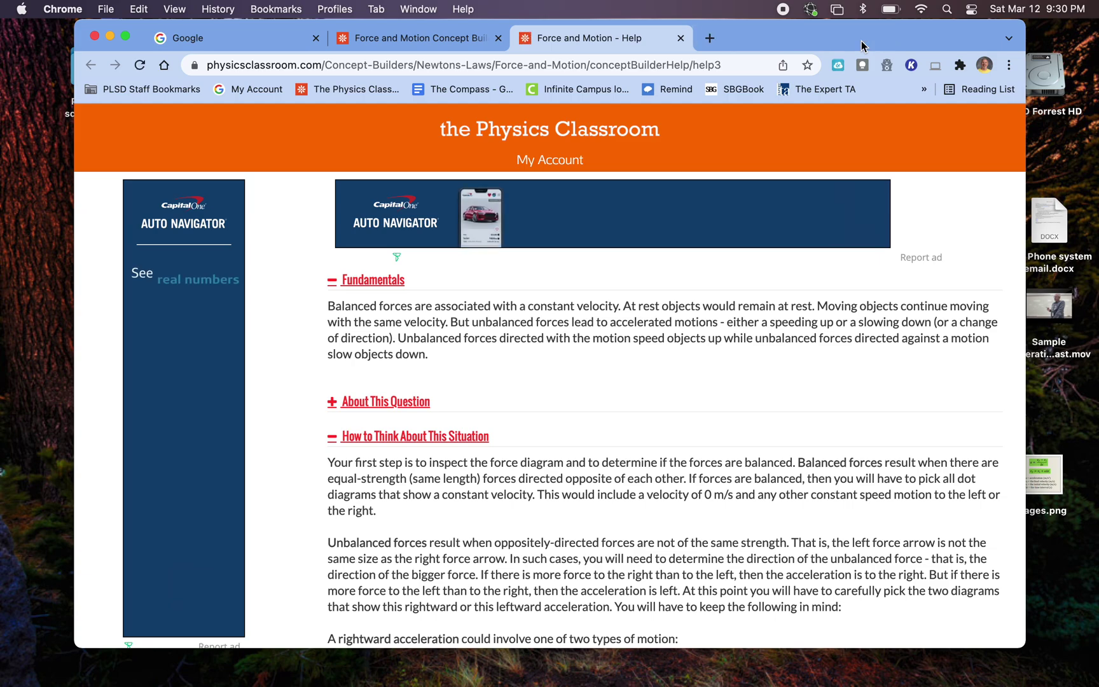
pyautogui.click(403, 405)
pyautogui.scroll(-10, 420, 414)
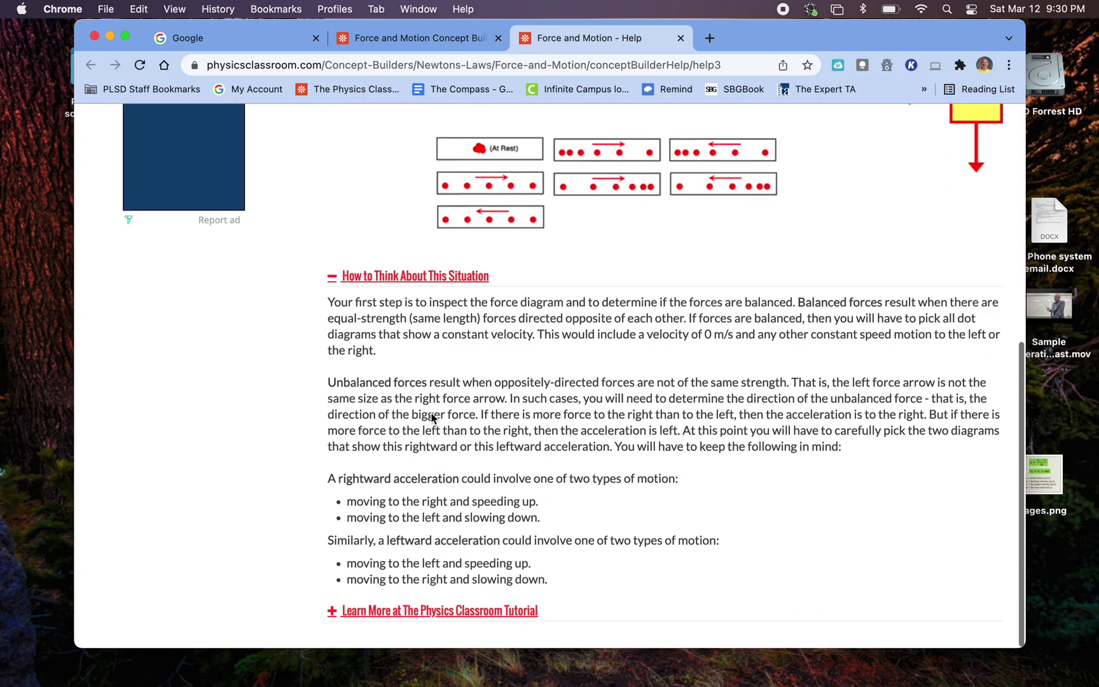
pyautogui.scroll(5, 431, 417)
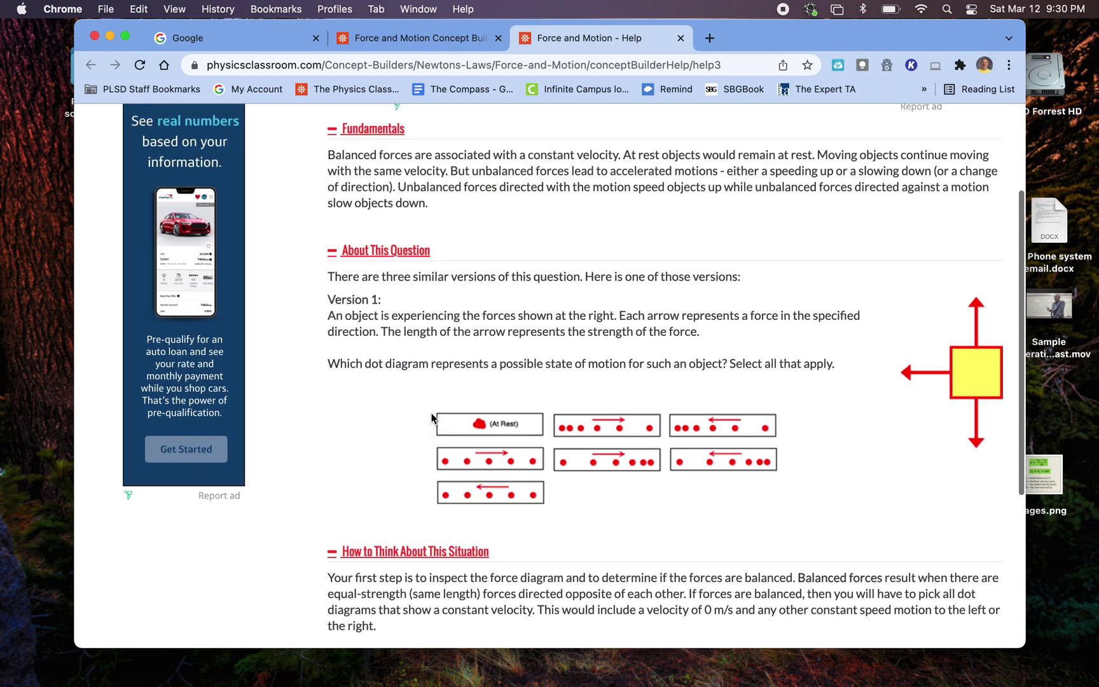
pyautogui.scroll(1, 432, 417)
pyautogui.click(384, 284)
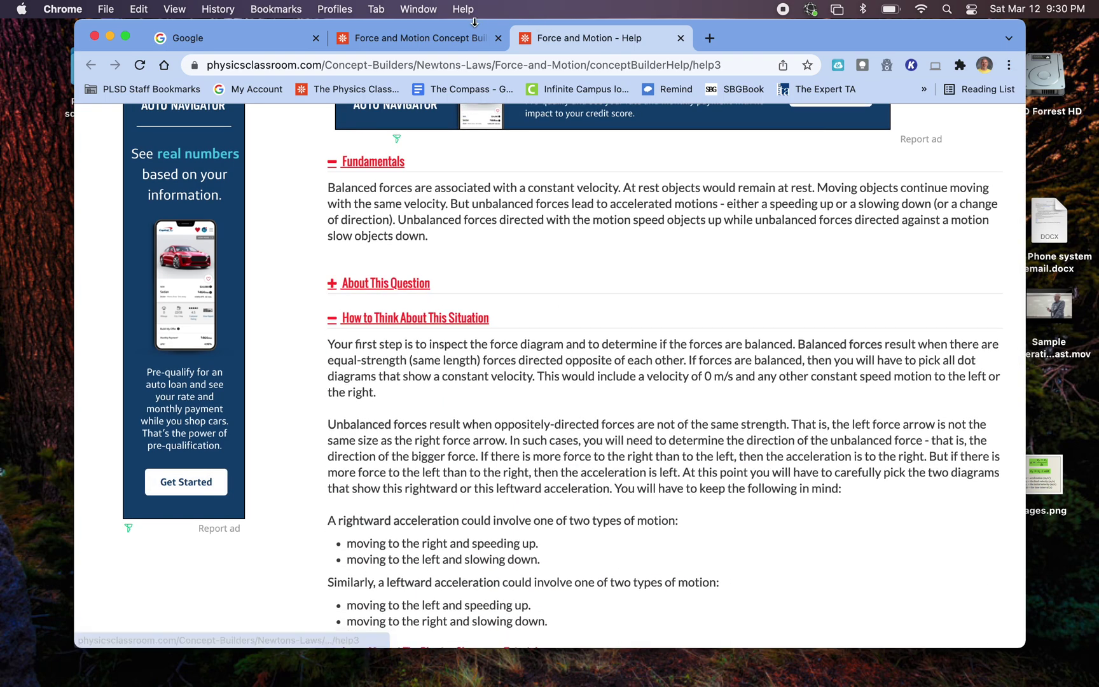
pyautogui.click(433, 38)
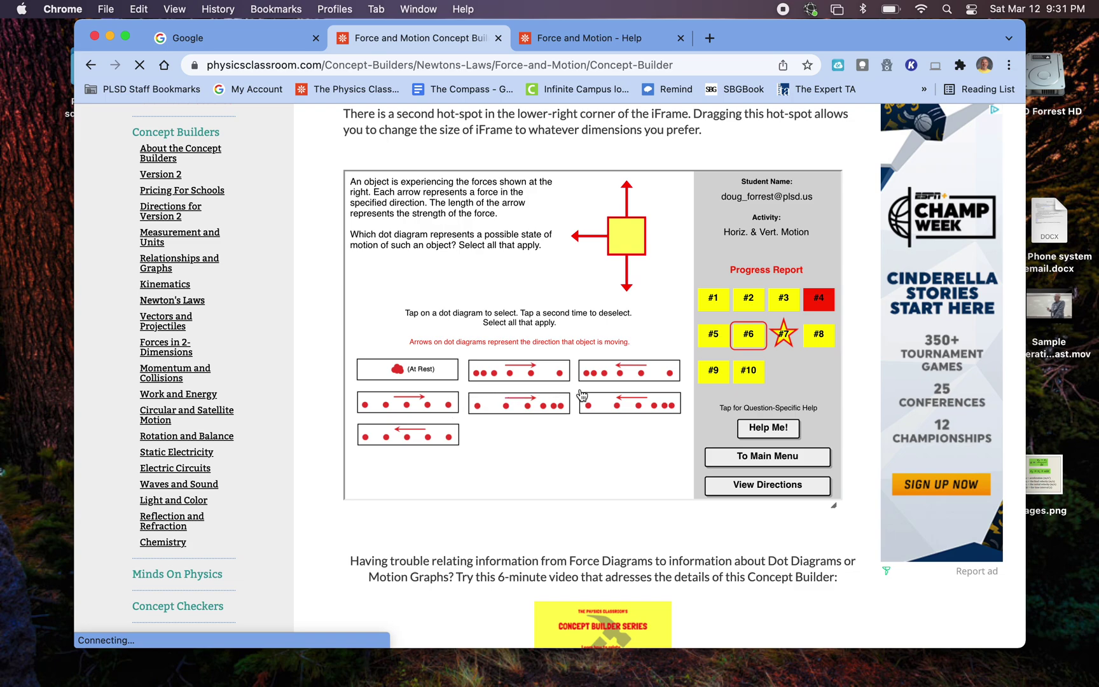
pyautogui.click(610, 408)
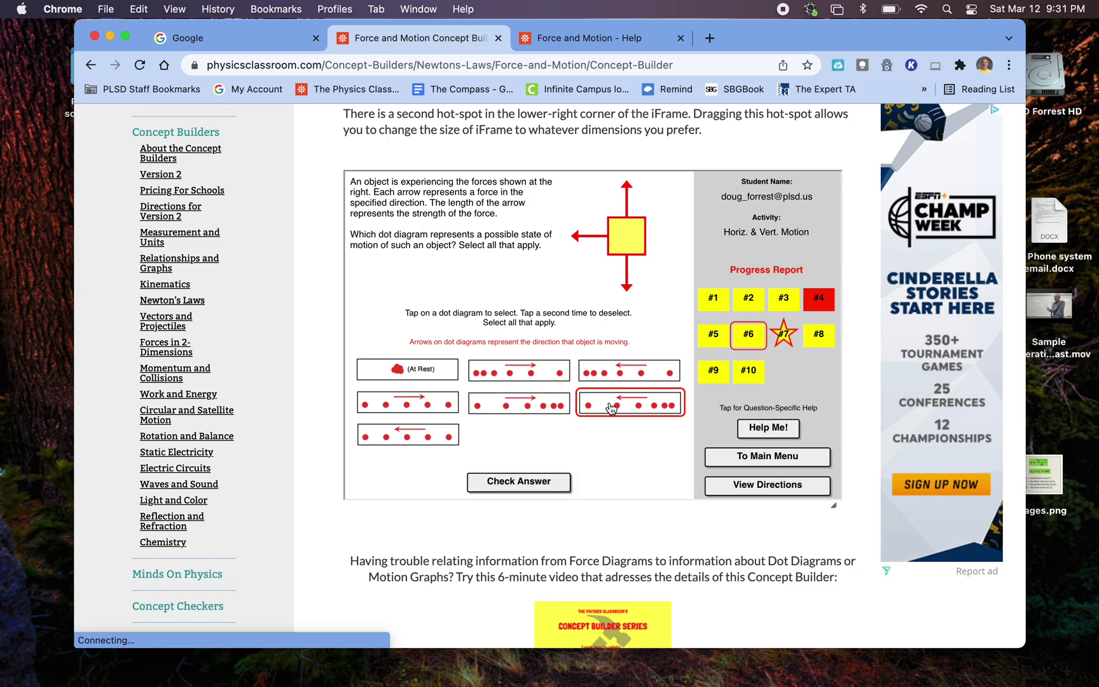
pyautogui.click(508, 408)
pyautogui.click(510, 482)
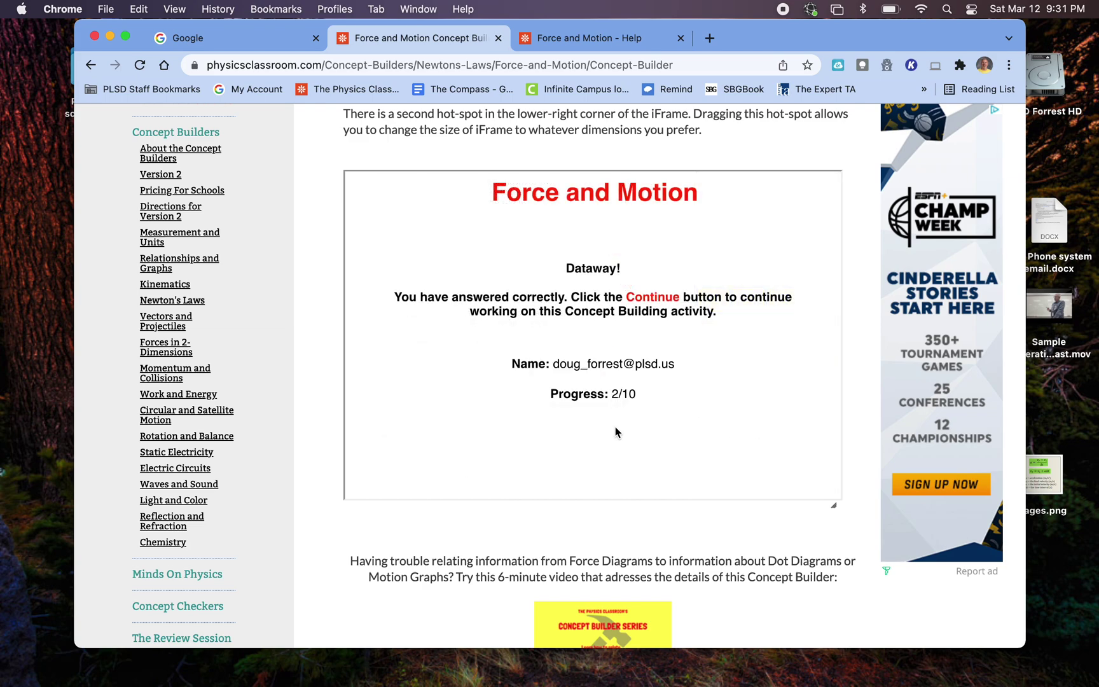
pyautogui.click(606, 448)
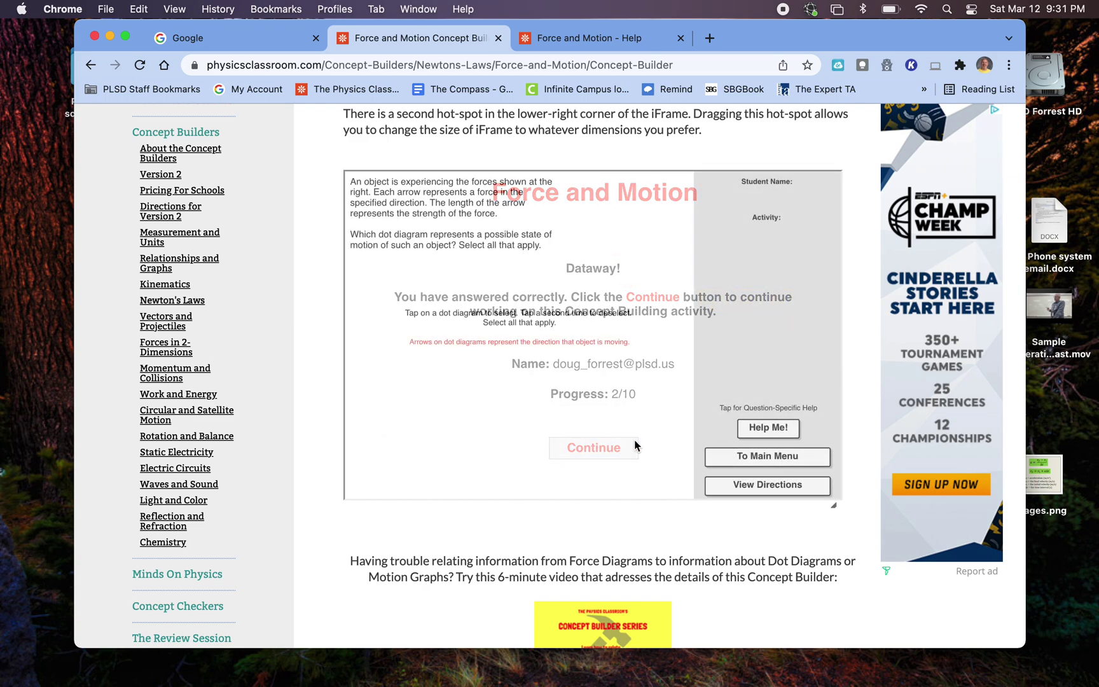
pyautogui.click(754, 466)
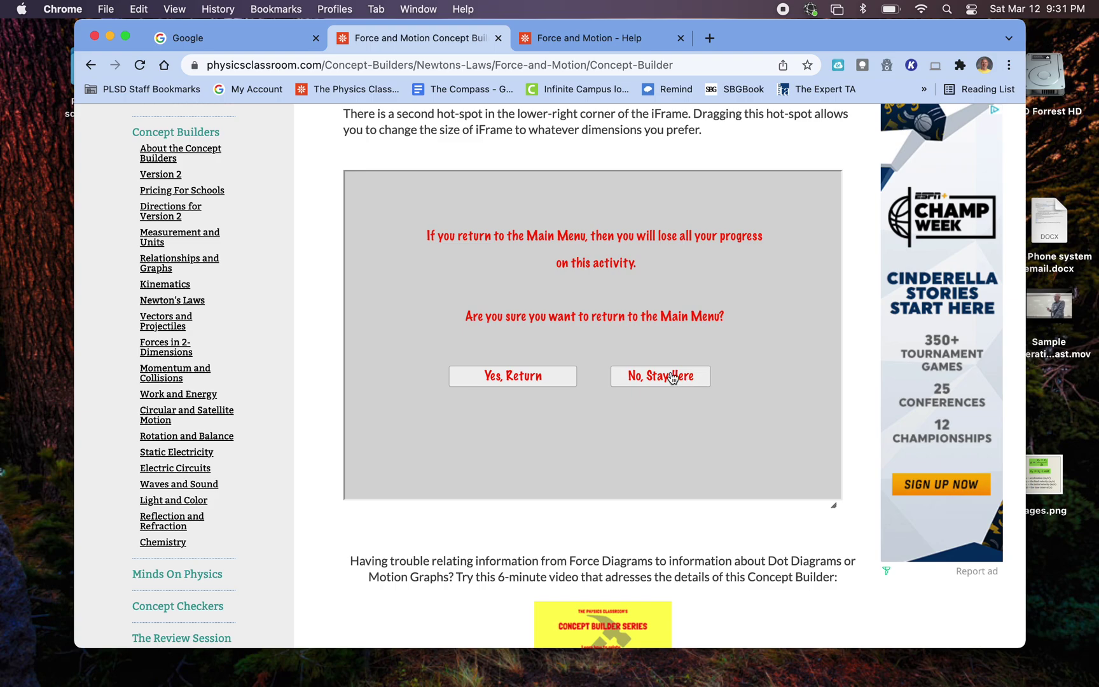
pyautogui.click(562, 380)
pyautogui.scroll(6, 619, 352)
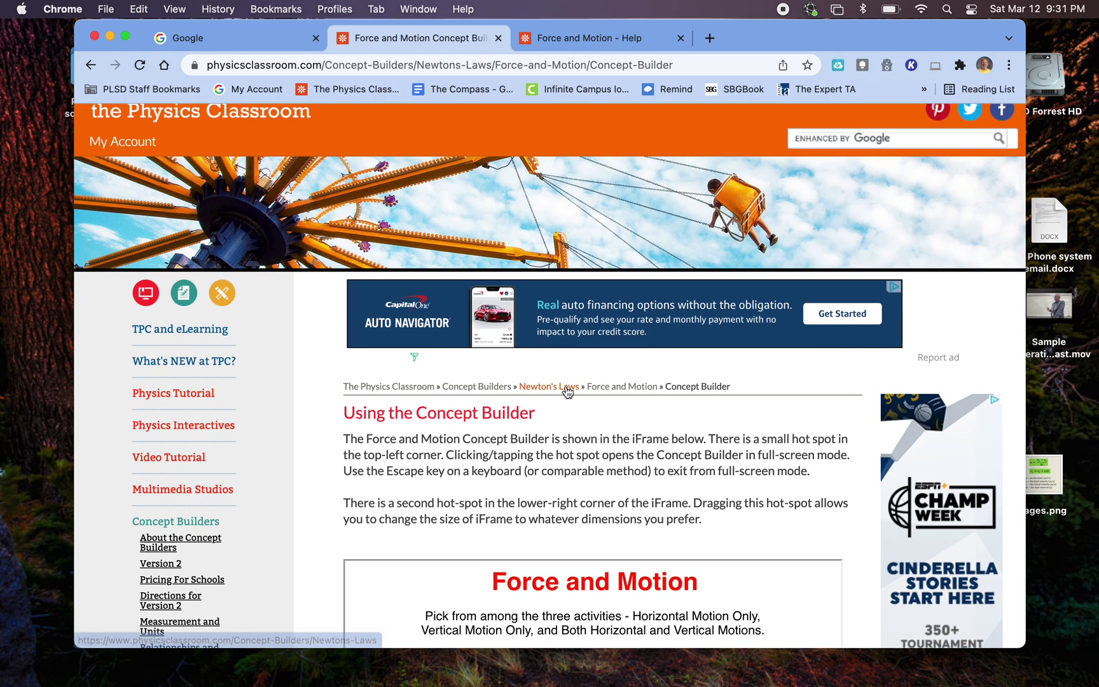
pyautogui.click(565, 387)
pyautogui.scroll(-10, 678, 401)
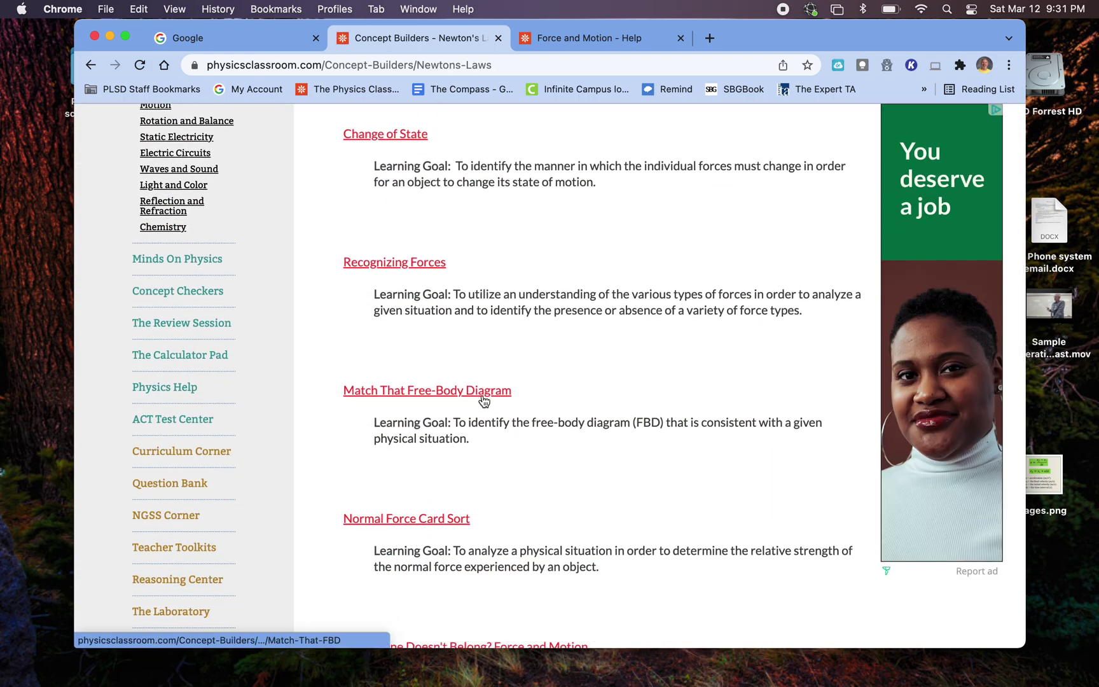
pyautogui.click(484, 389)
pyautogui.scroll(-4, 512, 414)
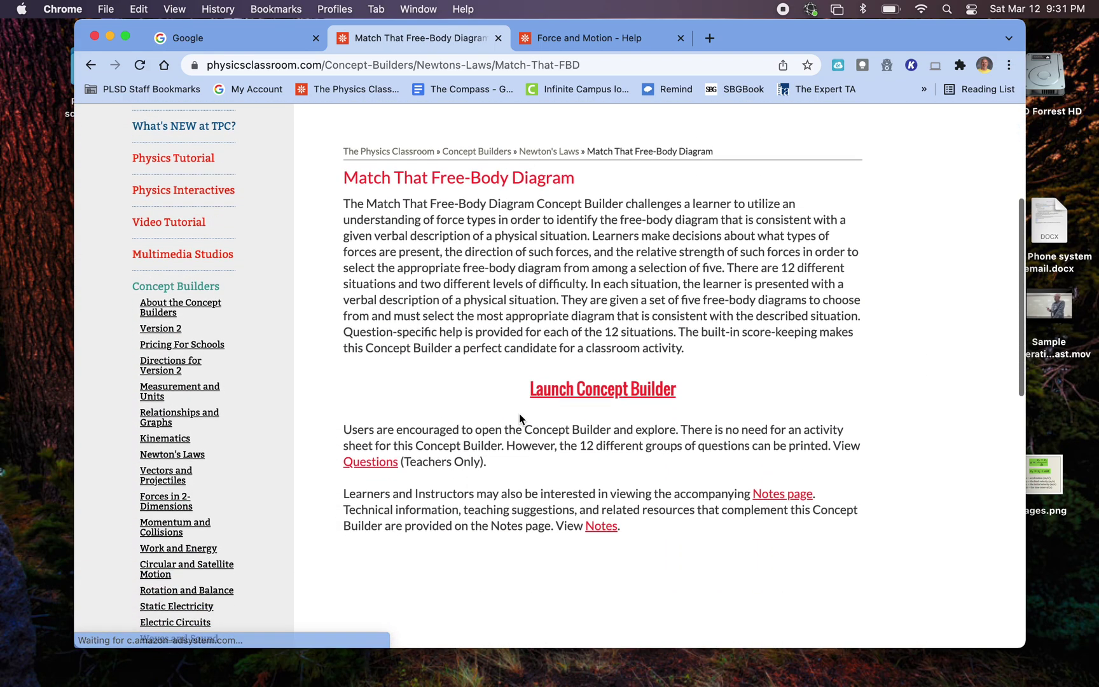
pyautogui.click(582, 395)
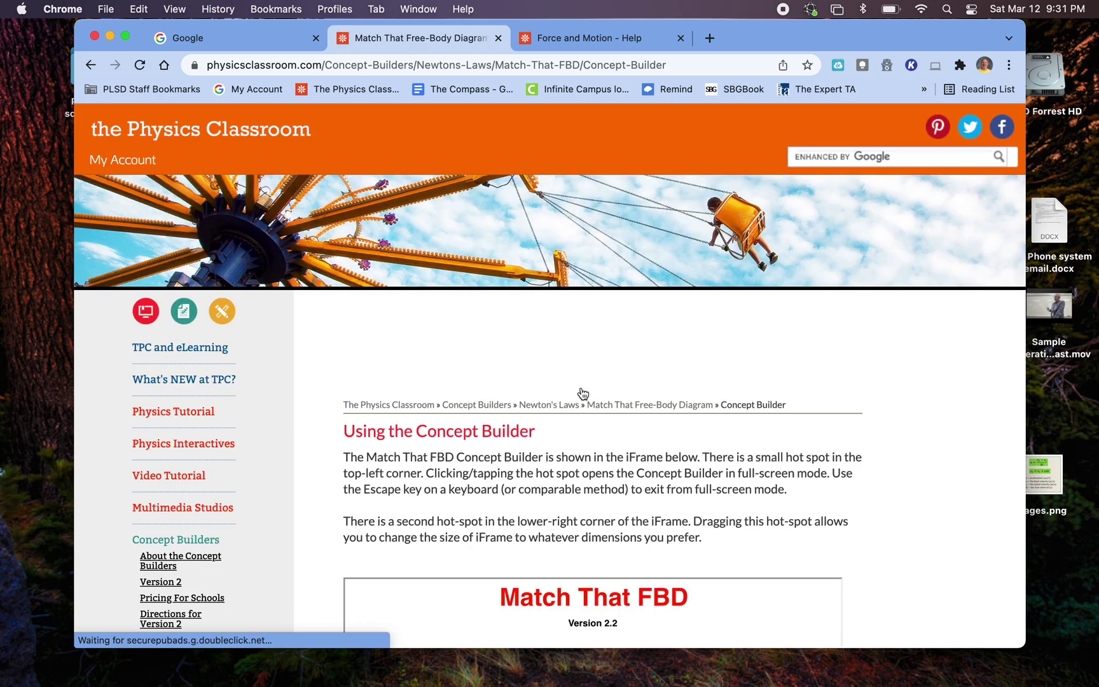
pyautogui.scroll(-3, 582, 394)
pyautogui.scroll(-4, 583, 394)
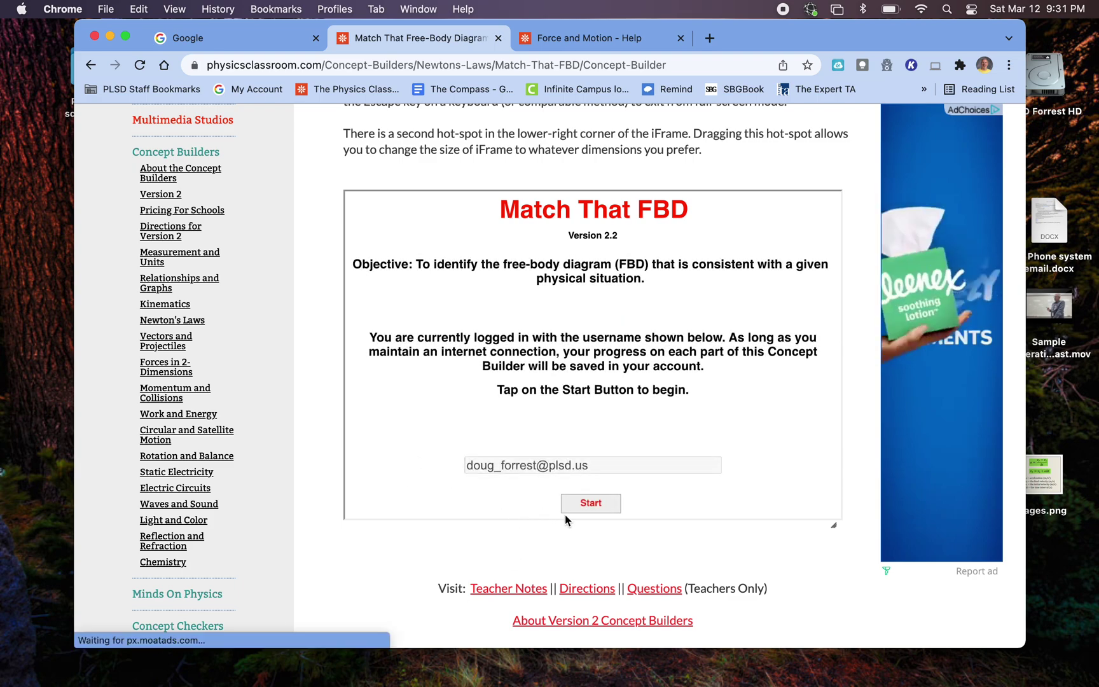
pyautogui.click(605, 510)
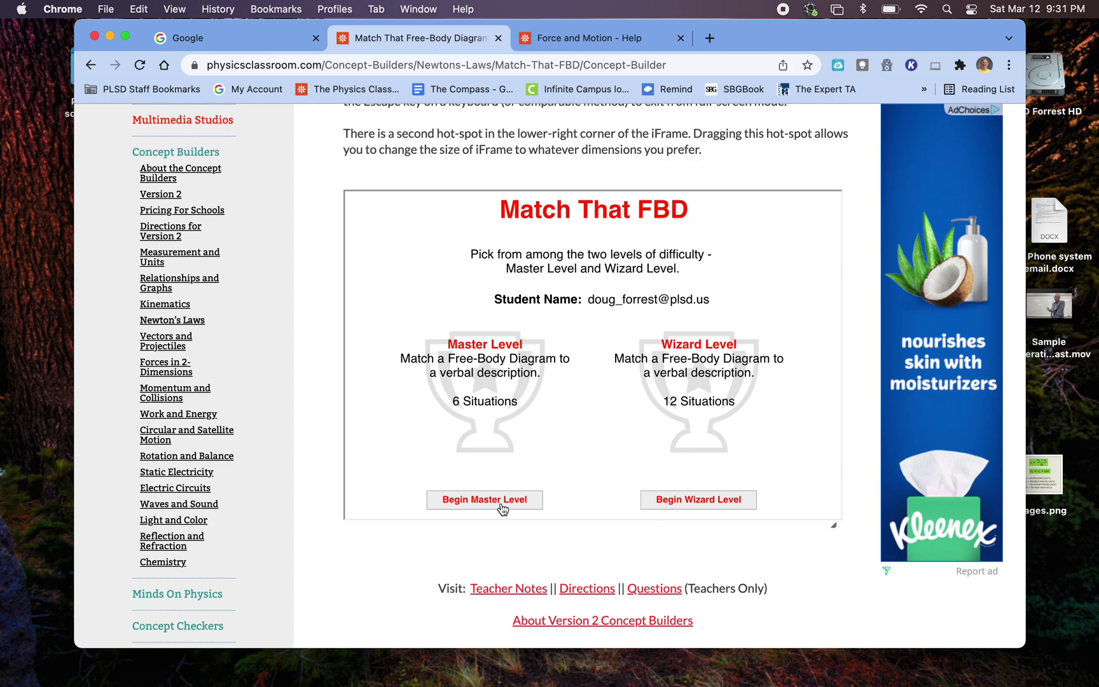
pyautogui.click(663, 500)
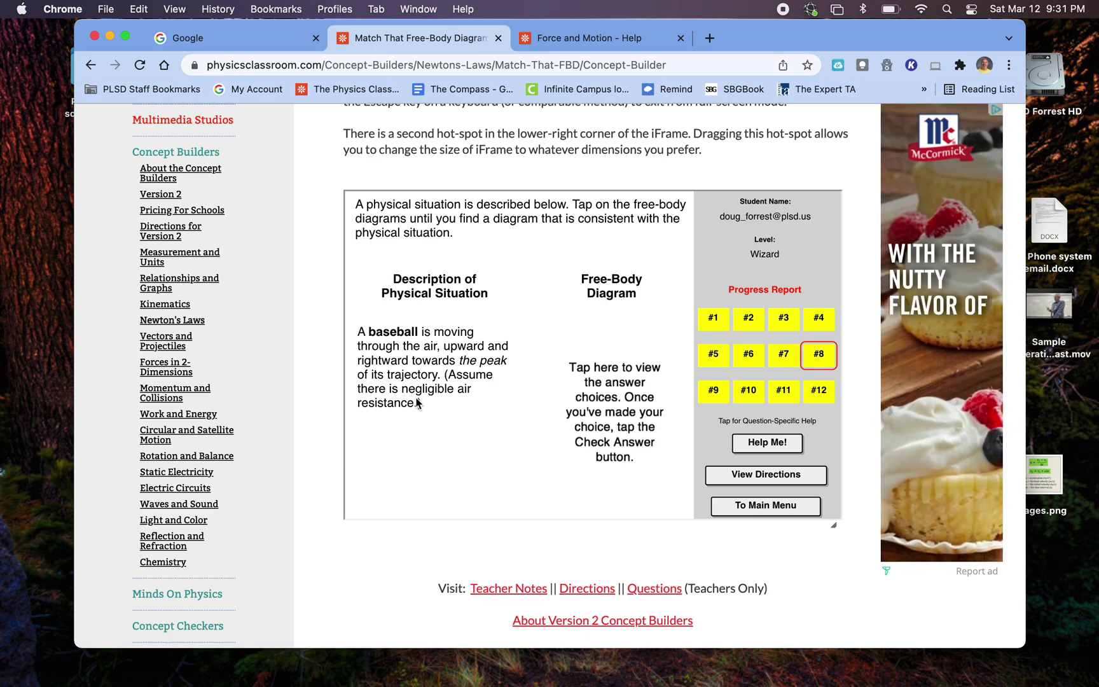
# - Answer the baseball question with the gravity-only (Fgrav) diagram, then continue to the bucket question
pyautogui.click(620, 400)
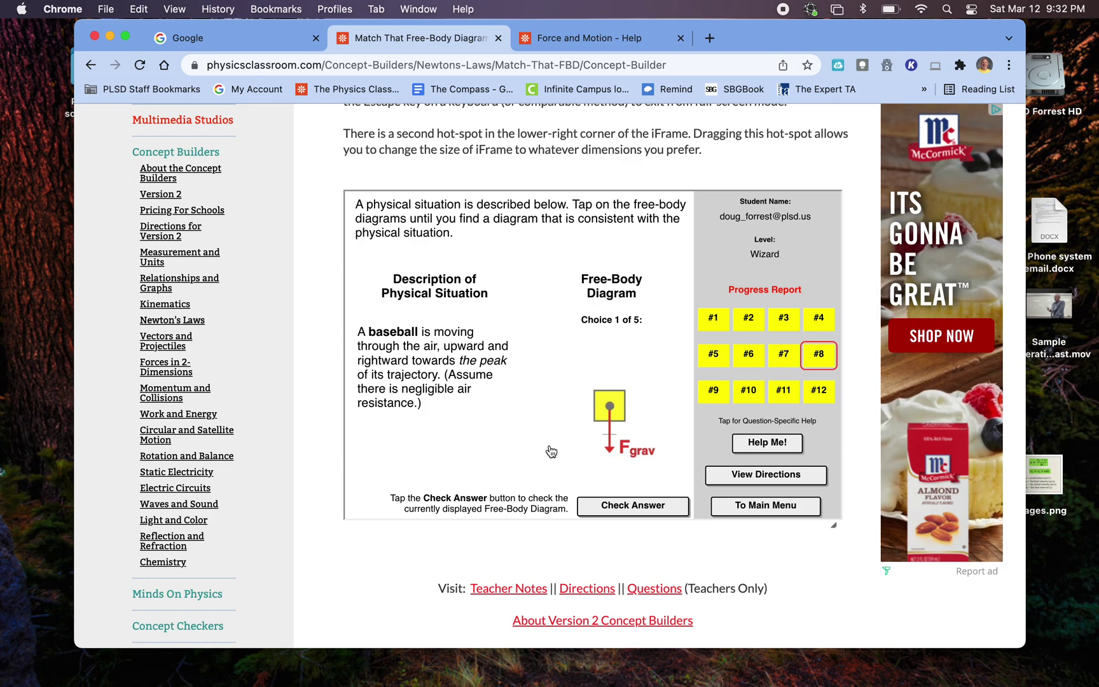
pyautogui.click(629, 507)
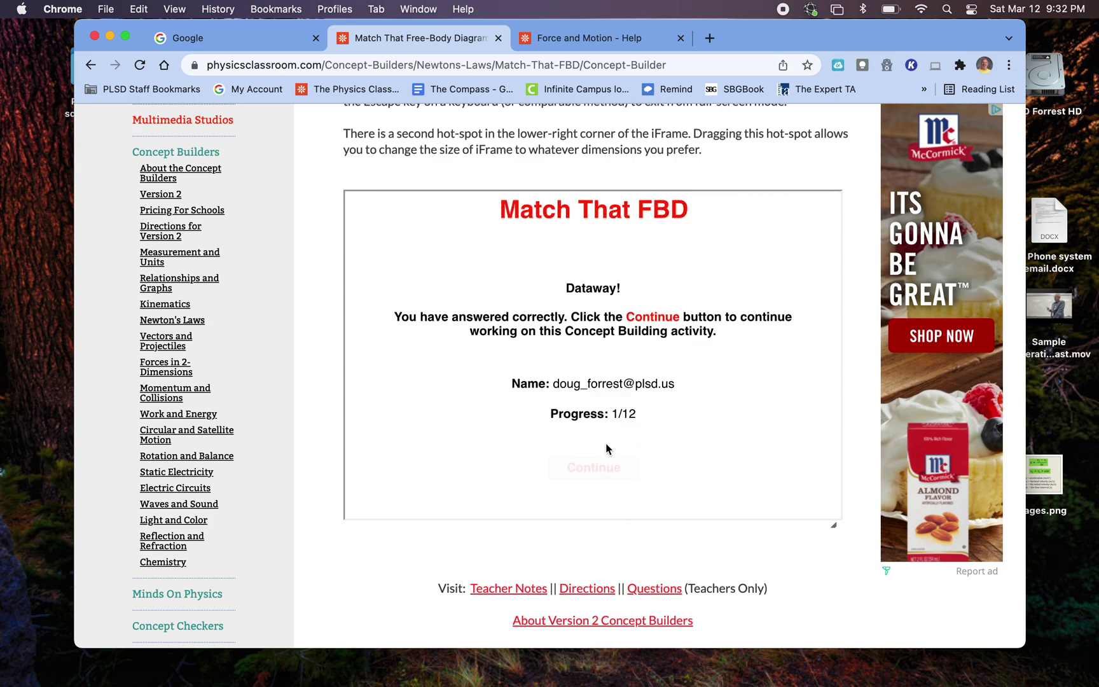
pyautogui.click(599, 467)
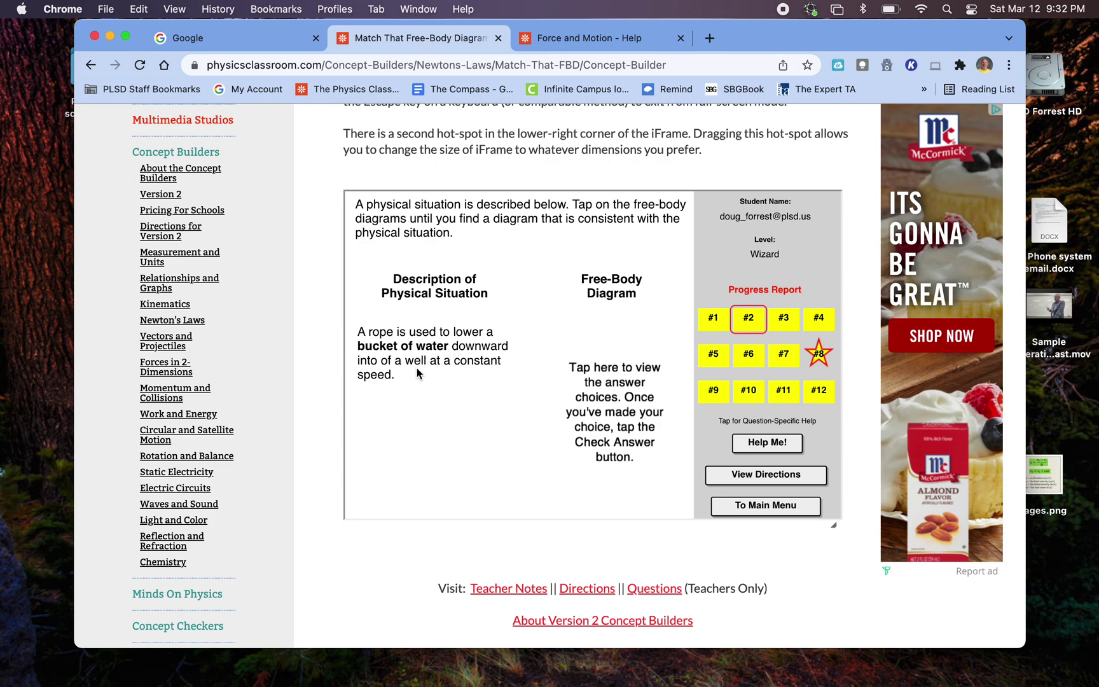
# - Submit Choice 4 of 5, equal Ftens and Fgrav, for the bucket lowered at constant speed
pyautogui.click(610, 389)
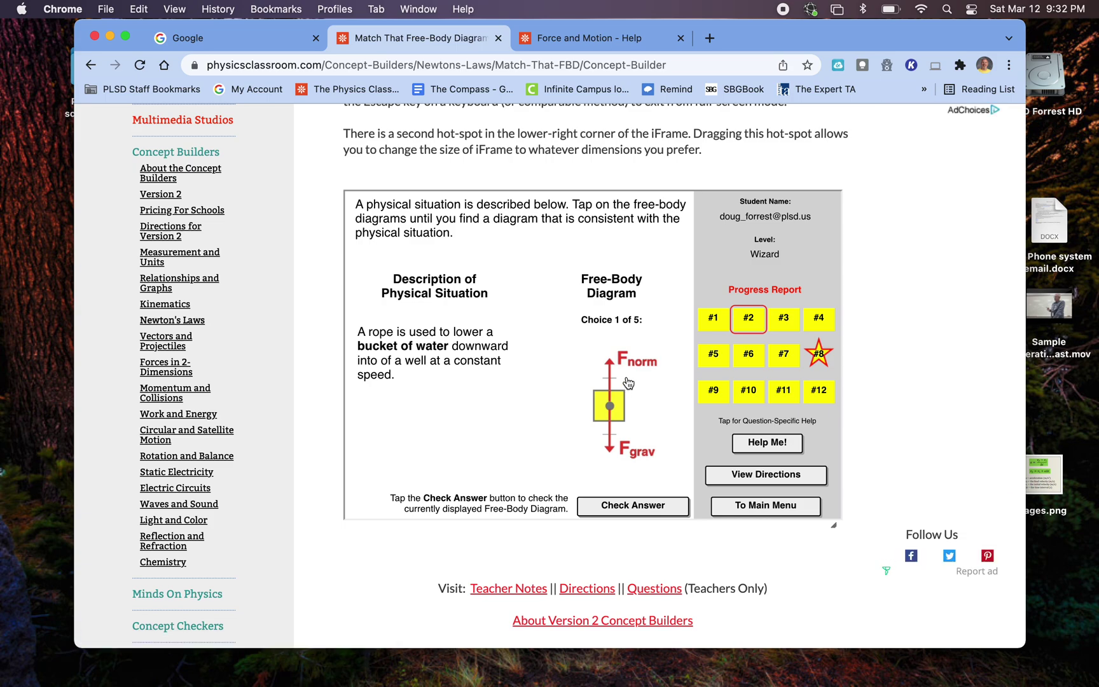
pyautogui.click(622, 402)
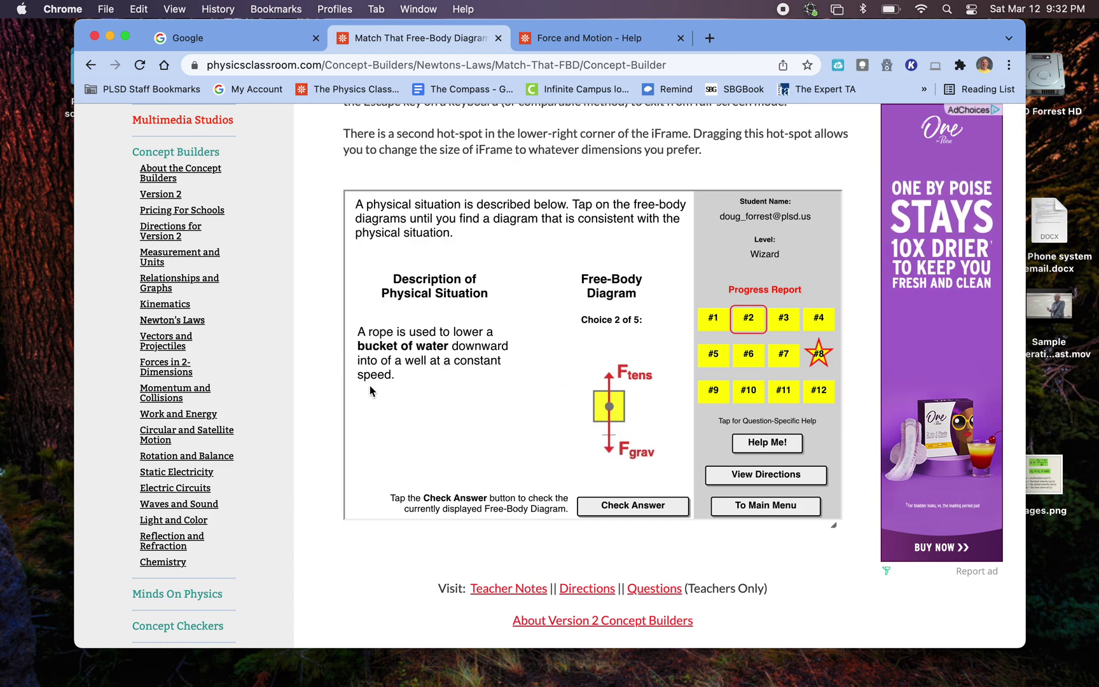
pyautogui.click(622, 418)
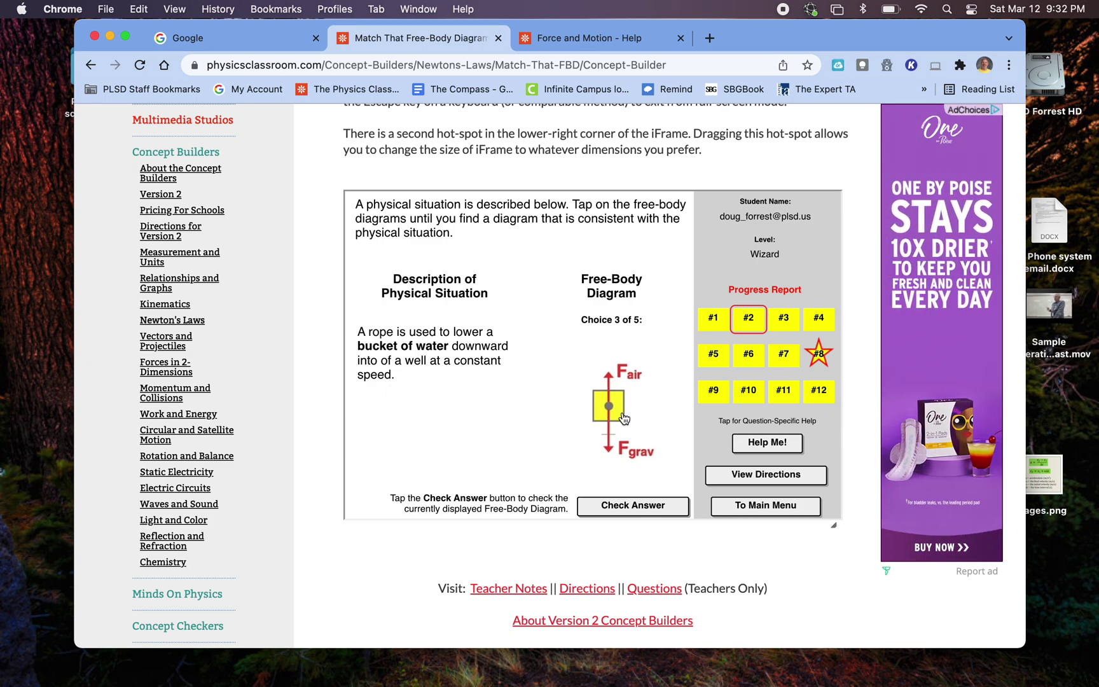
pyautogui.click(625, 414)
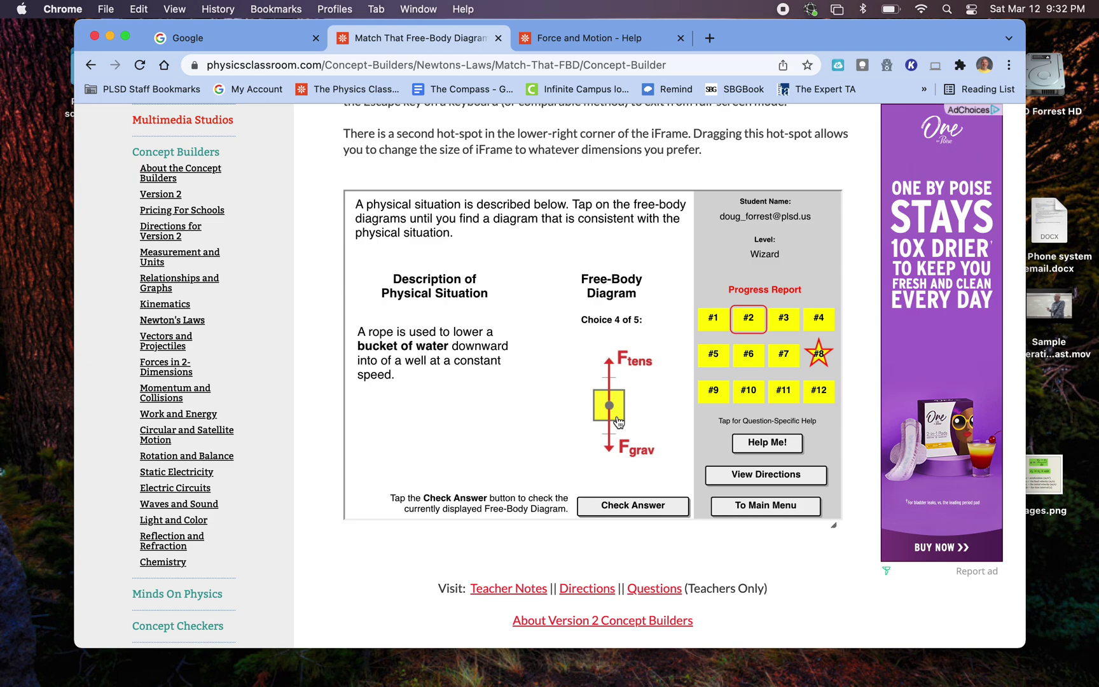
pyautogui.click(617, 422)
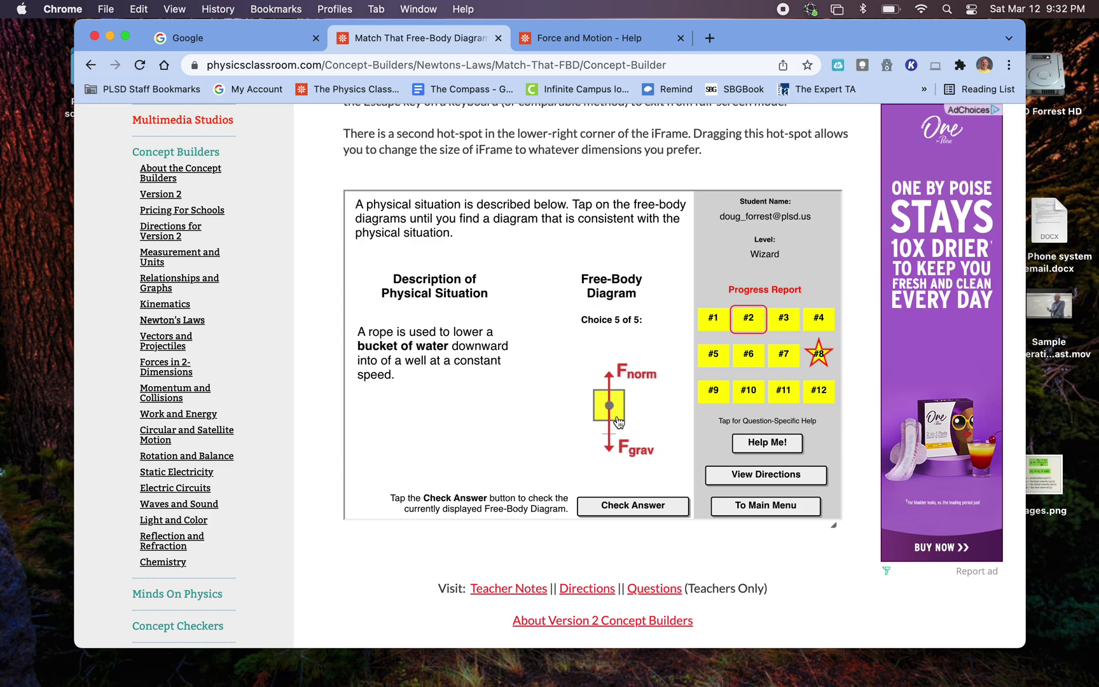
pyautogui.click(617, 422)
pyautogui.click(617, 422)
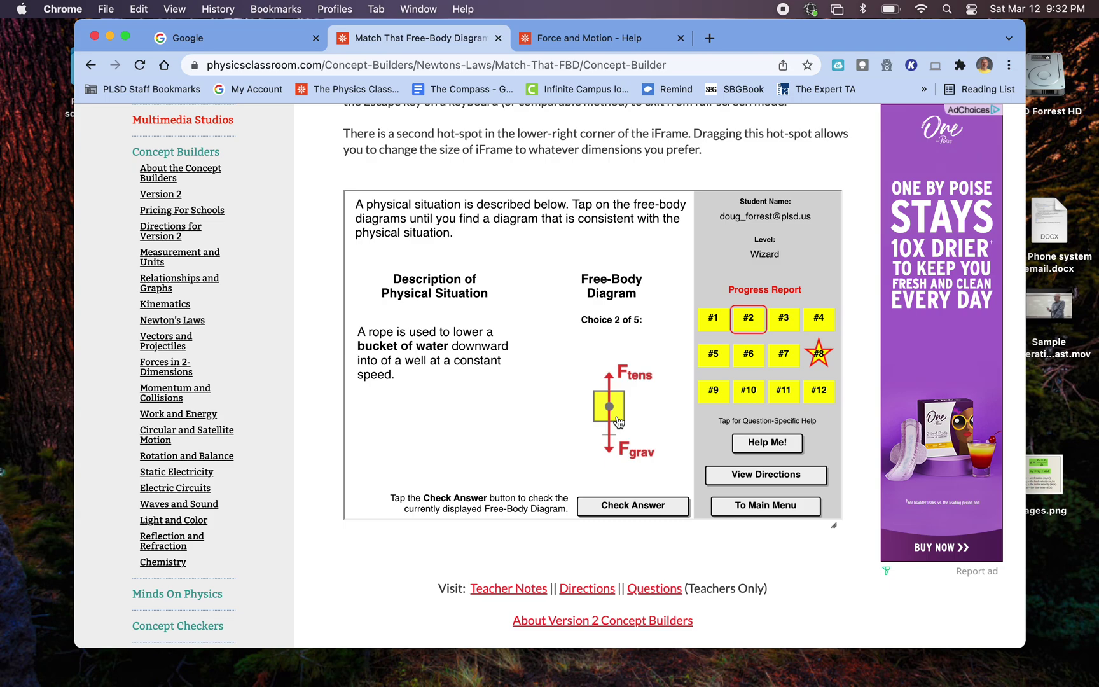
pyautogui.click(617, 422)
pyautogui.click(616, 423)
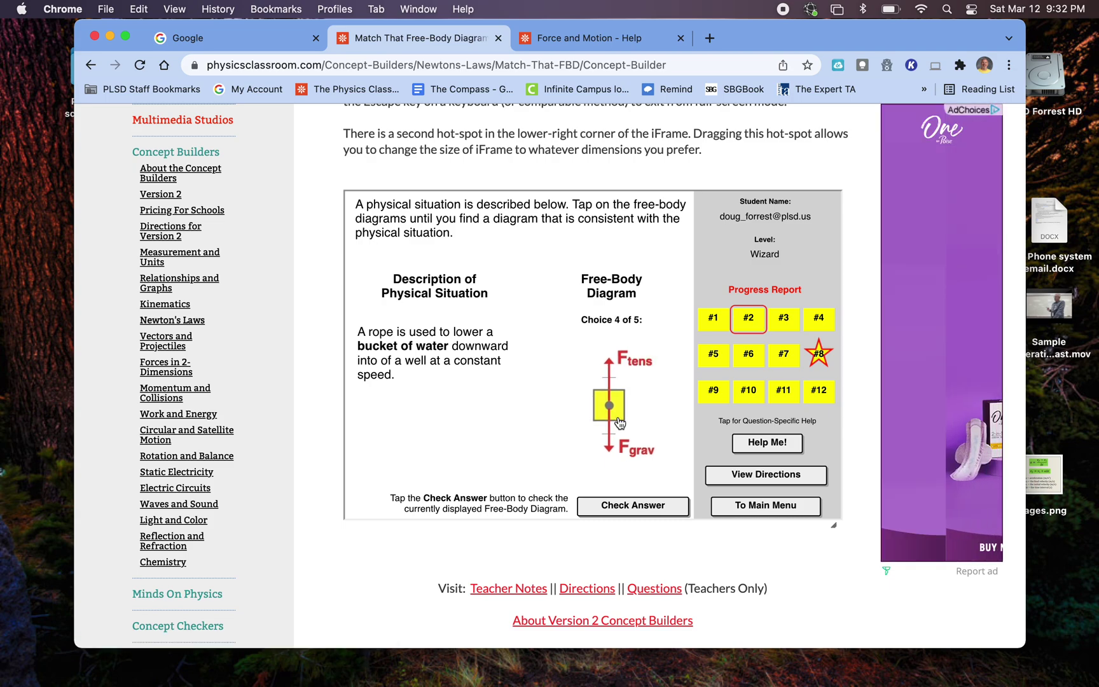
pyautogui.click(620, 504)
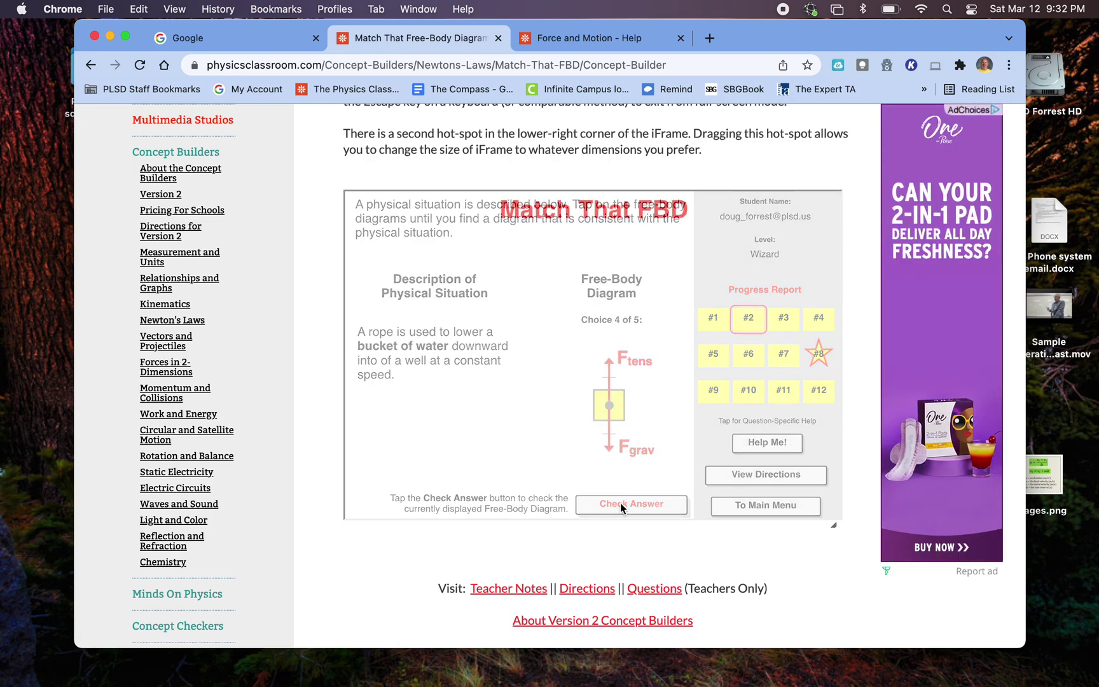
pyautogui.click(620, 469)
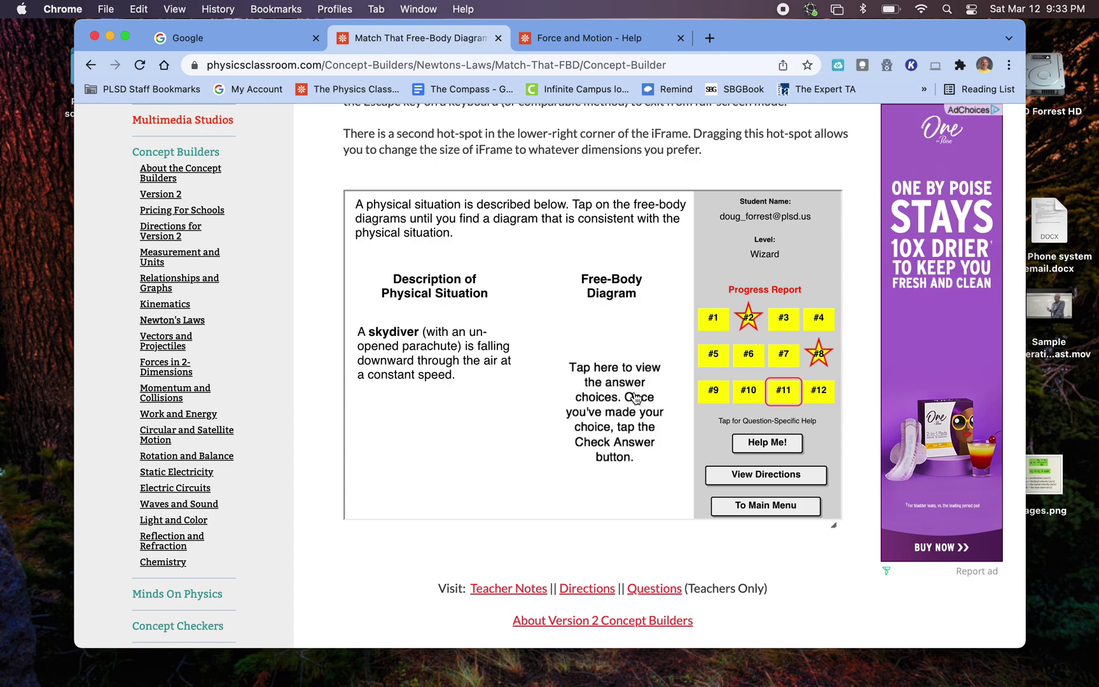
# - Submit Choice 3 of 5, air resistance and gravity, for the skydiver, then continue past the incorrect notice
pyautogui.click(620, 425)
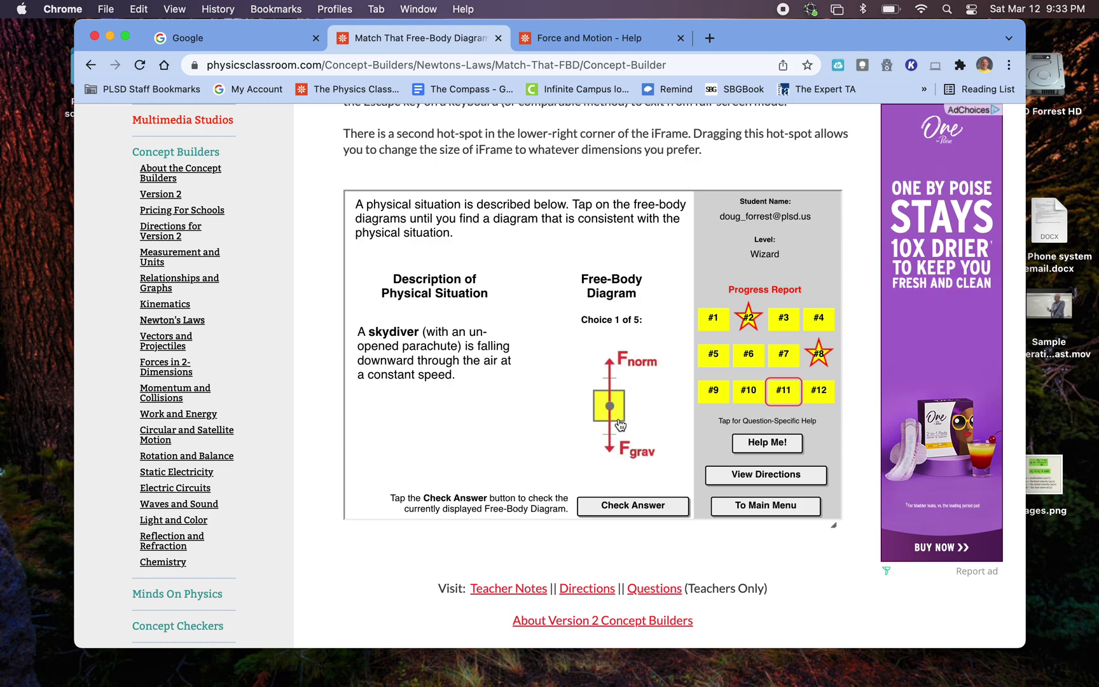
pyautogui.click(624, 420)
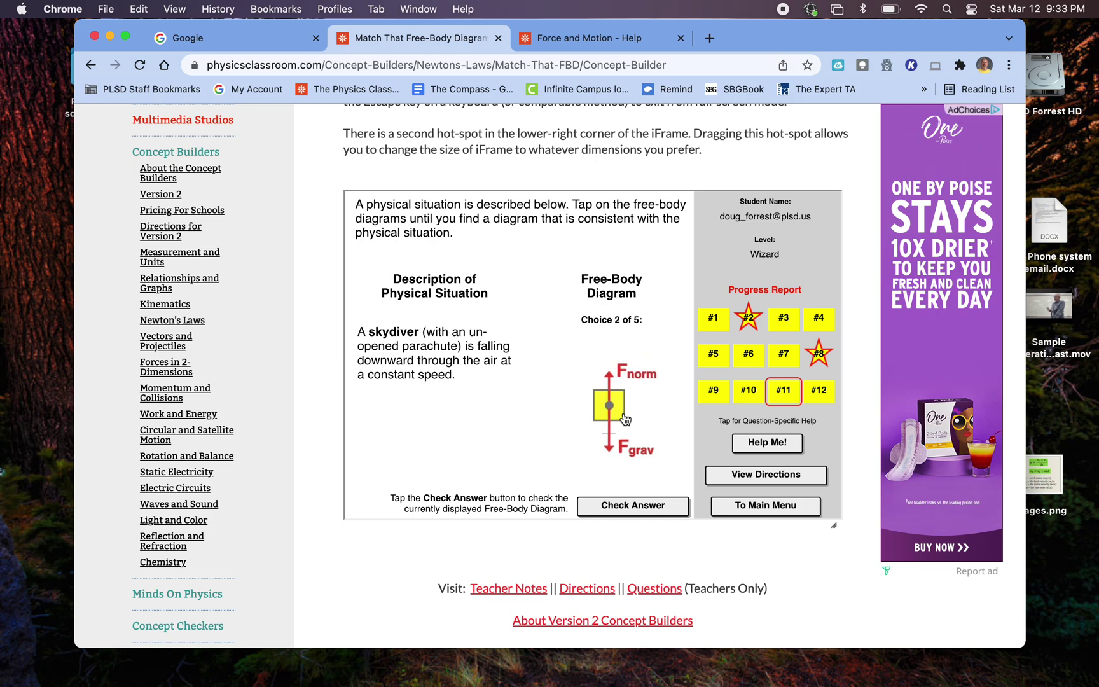
pyautogui.click(624, 420)
pyautogui.click(624, 420)
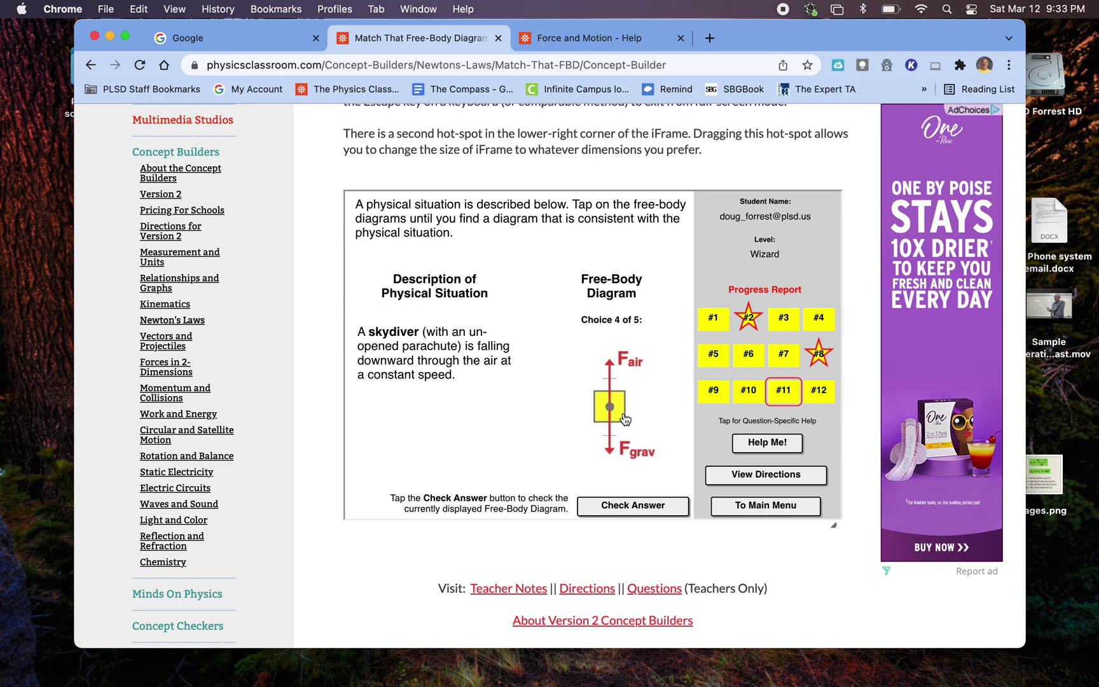
pyautogui.click(625, 415)
pyautogui.click(624, 415)
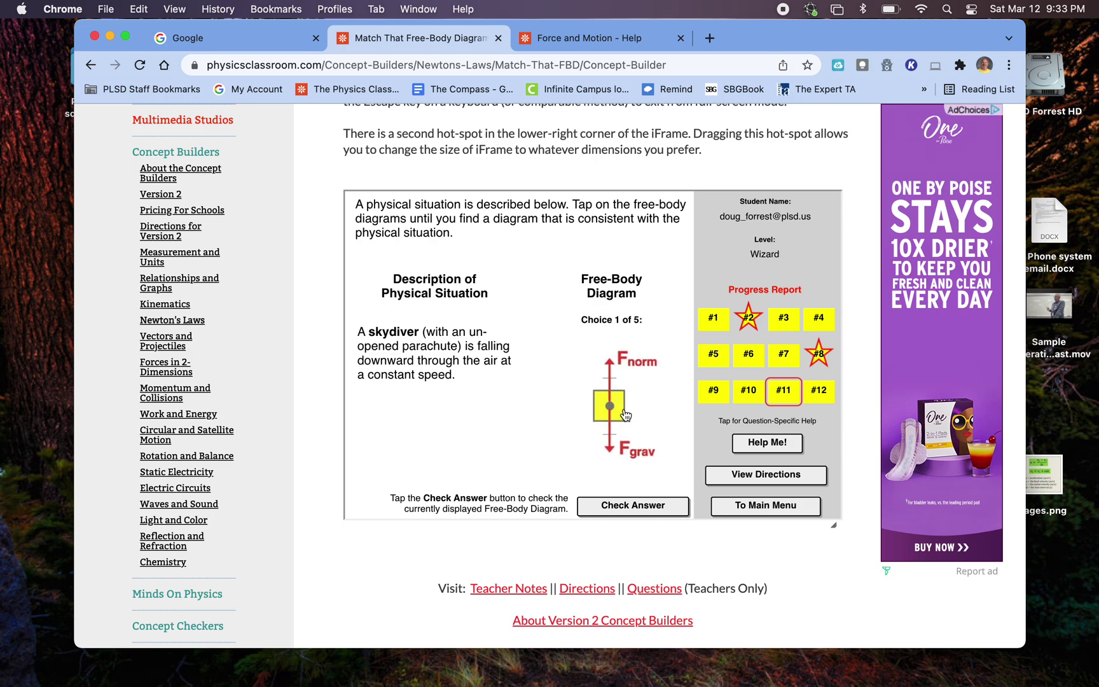
pyautogui.click(624, 415)
pyautogui.click(625, 415)
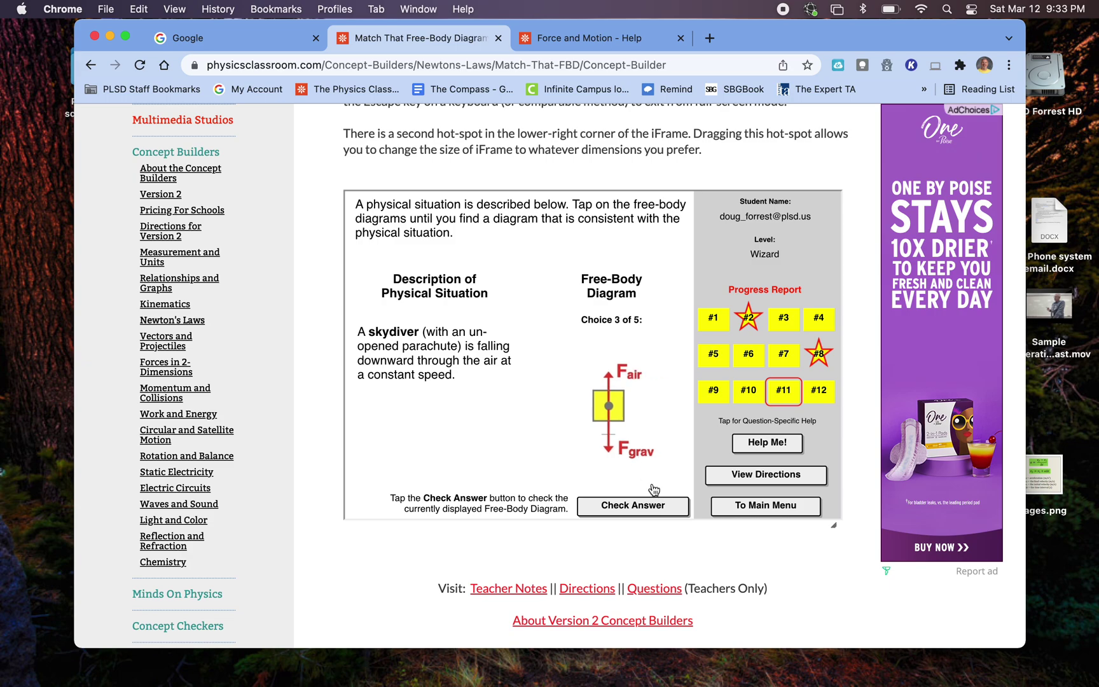
pyautogui.click(663, 504)
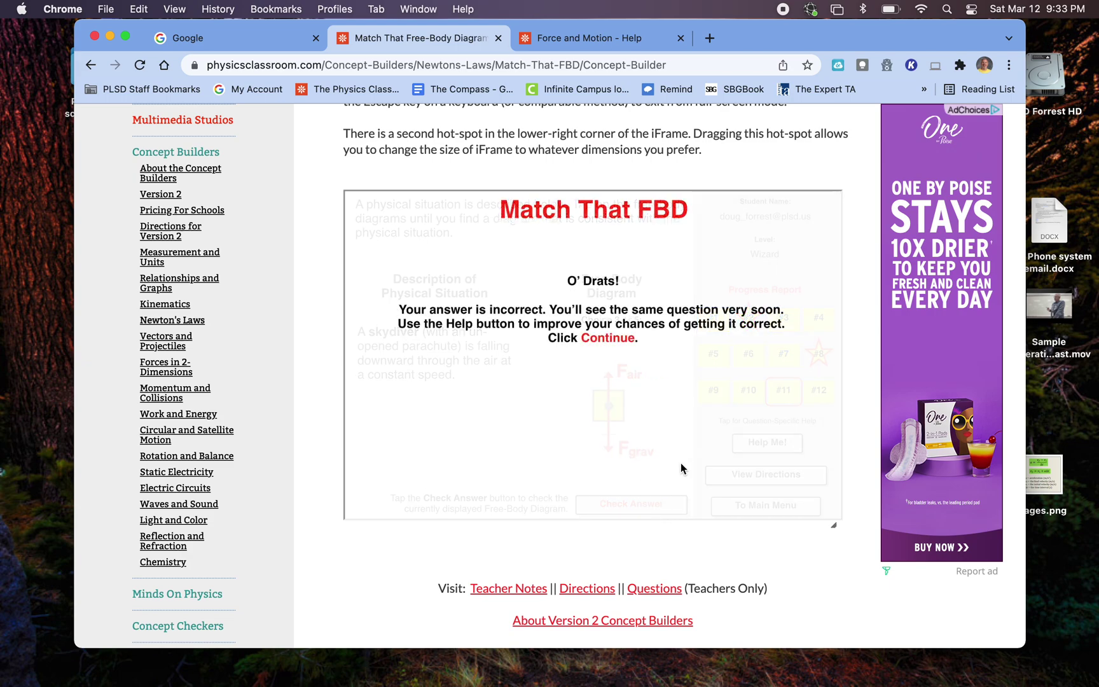
pyautogui.click(609, 471)
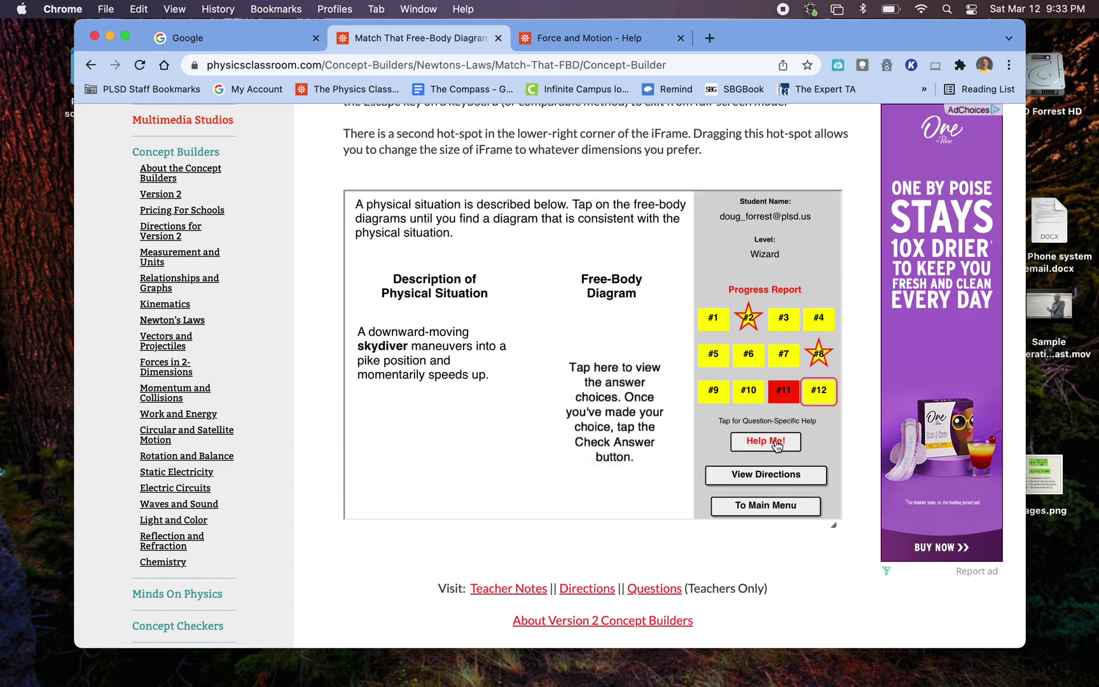
pyautogui.click(775, 442)
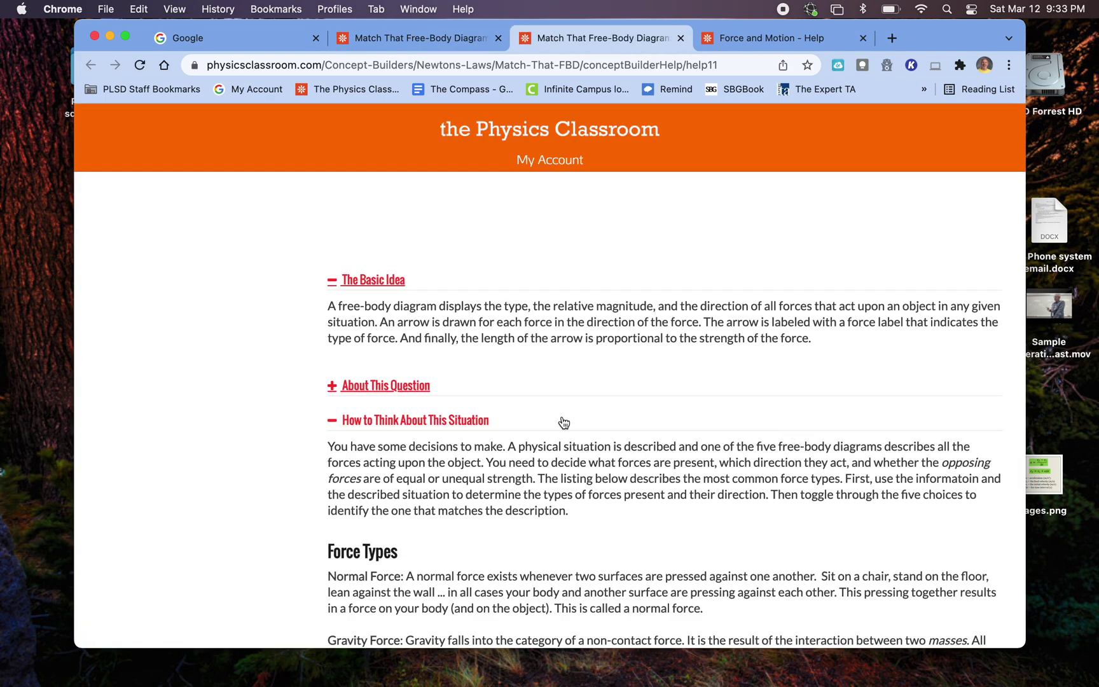
pyautogui.click(413, 386)
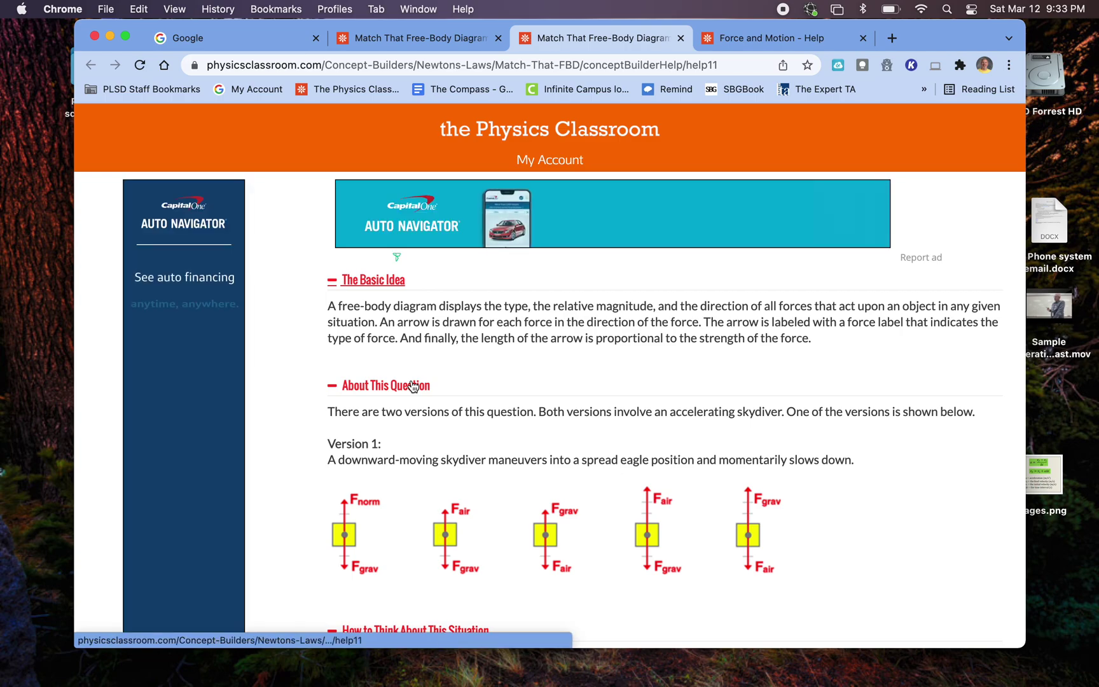
pyautogui.click(413, 386)
pyautogui.scroll(-8, 412, 384)
pyautogui.scroll(-1, 411, 380)
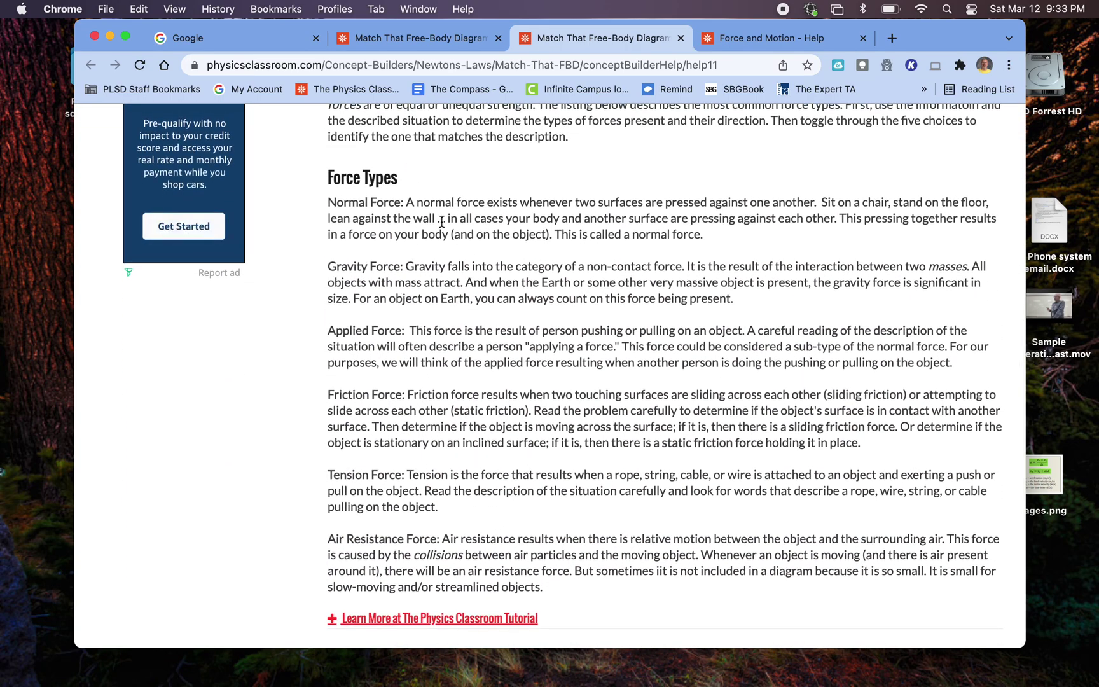
pyautogui.scroll(6, 439, 228)
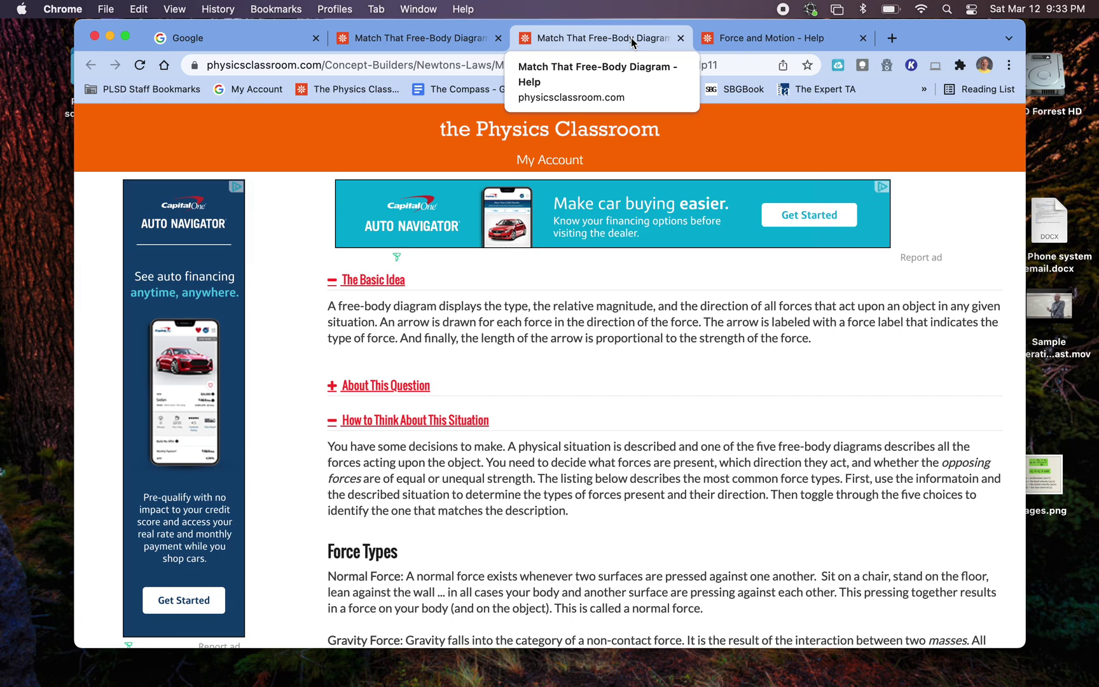
pyautogui.press('super+w')
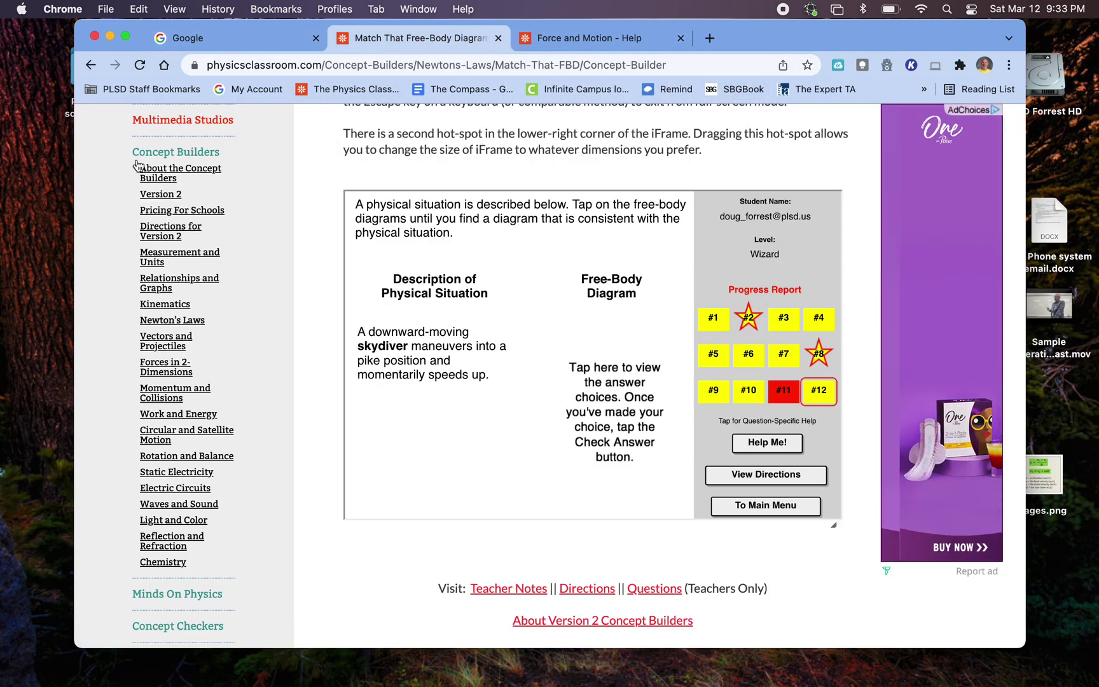
pyautogui.scroll(6, 136, 166)
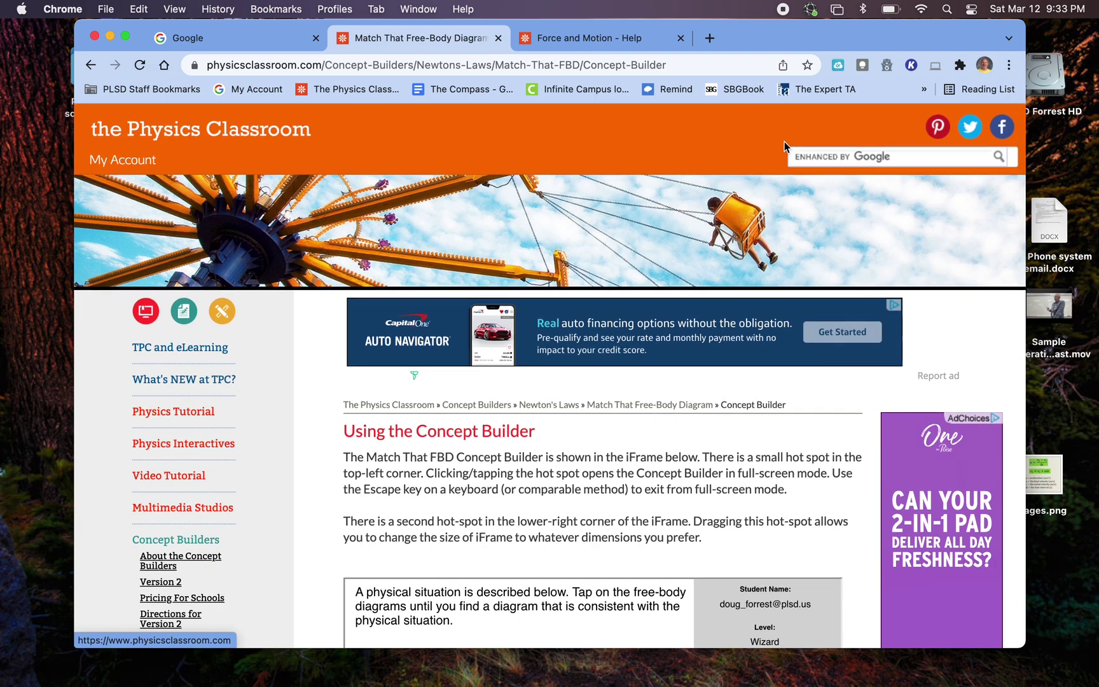